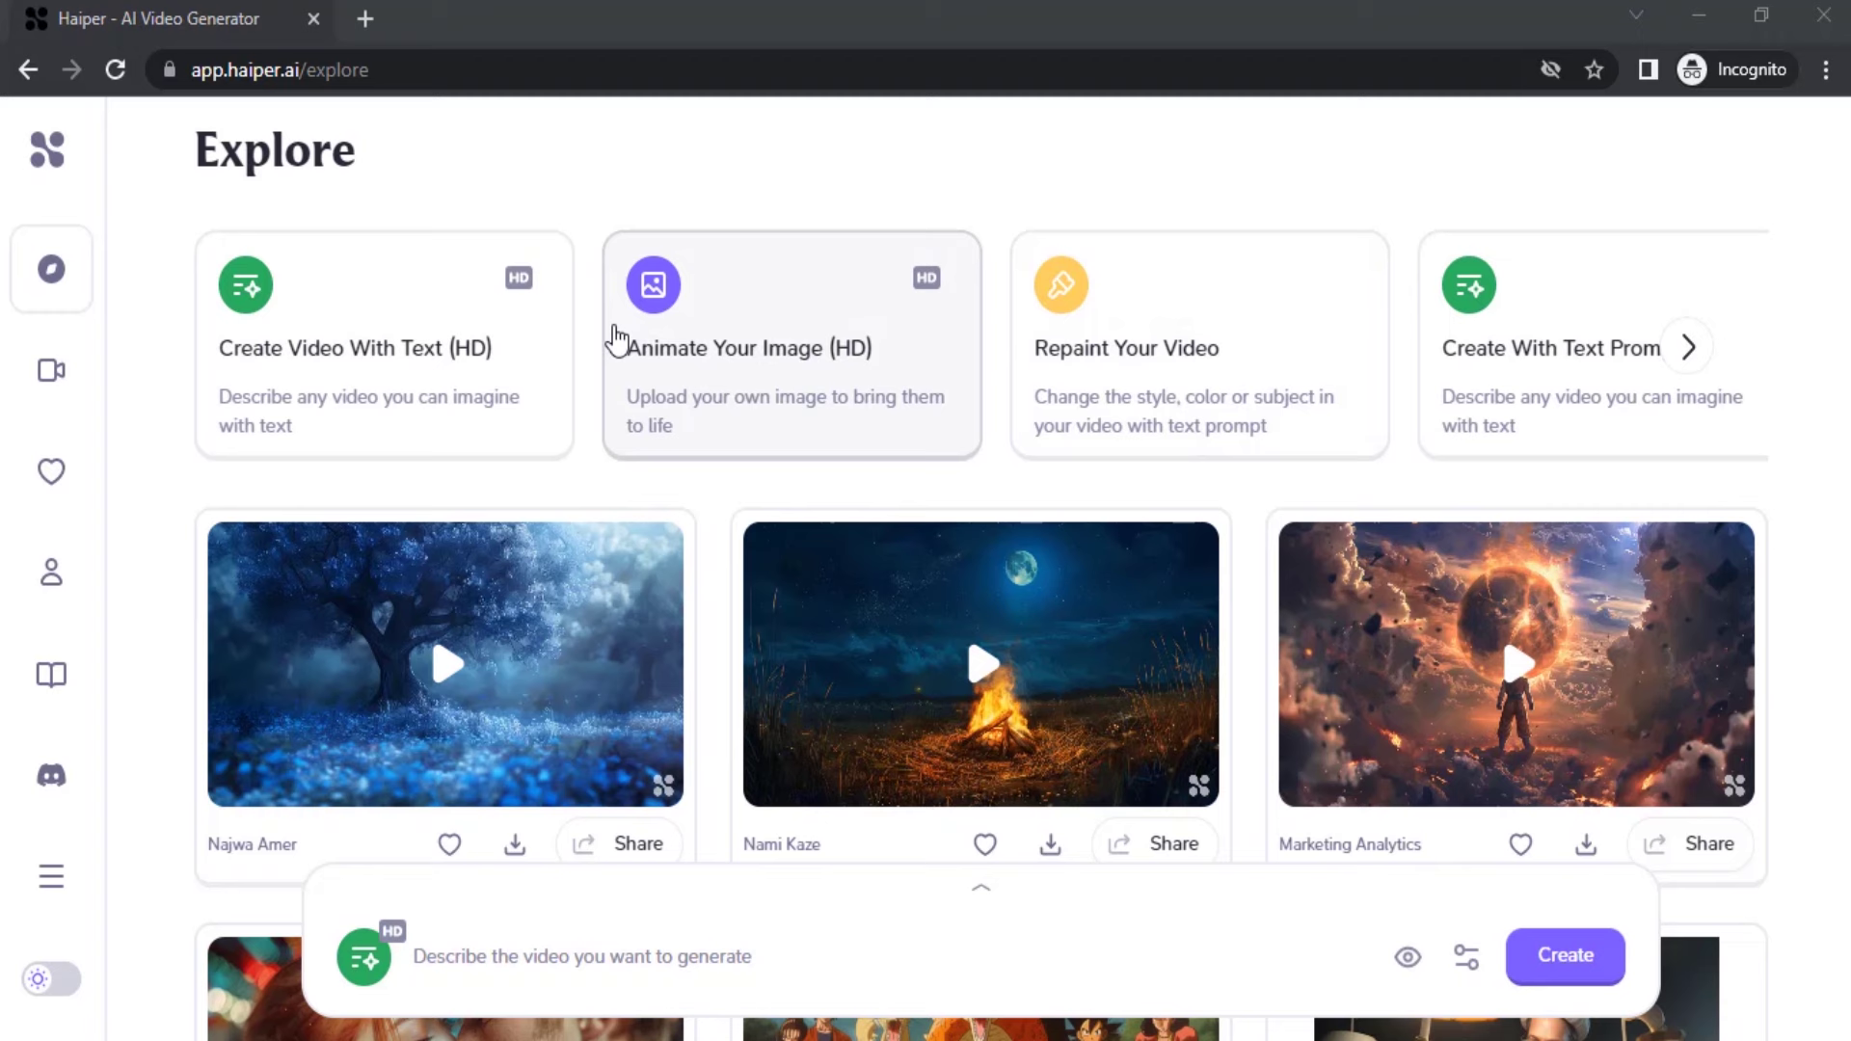
Upload the lantern-girl picture as the source image in Animate Your Image (HD)
click(1684, 349)
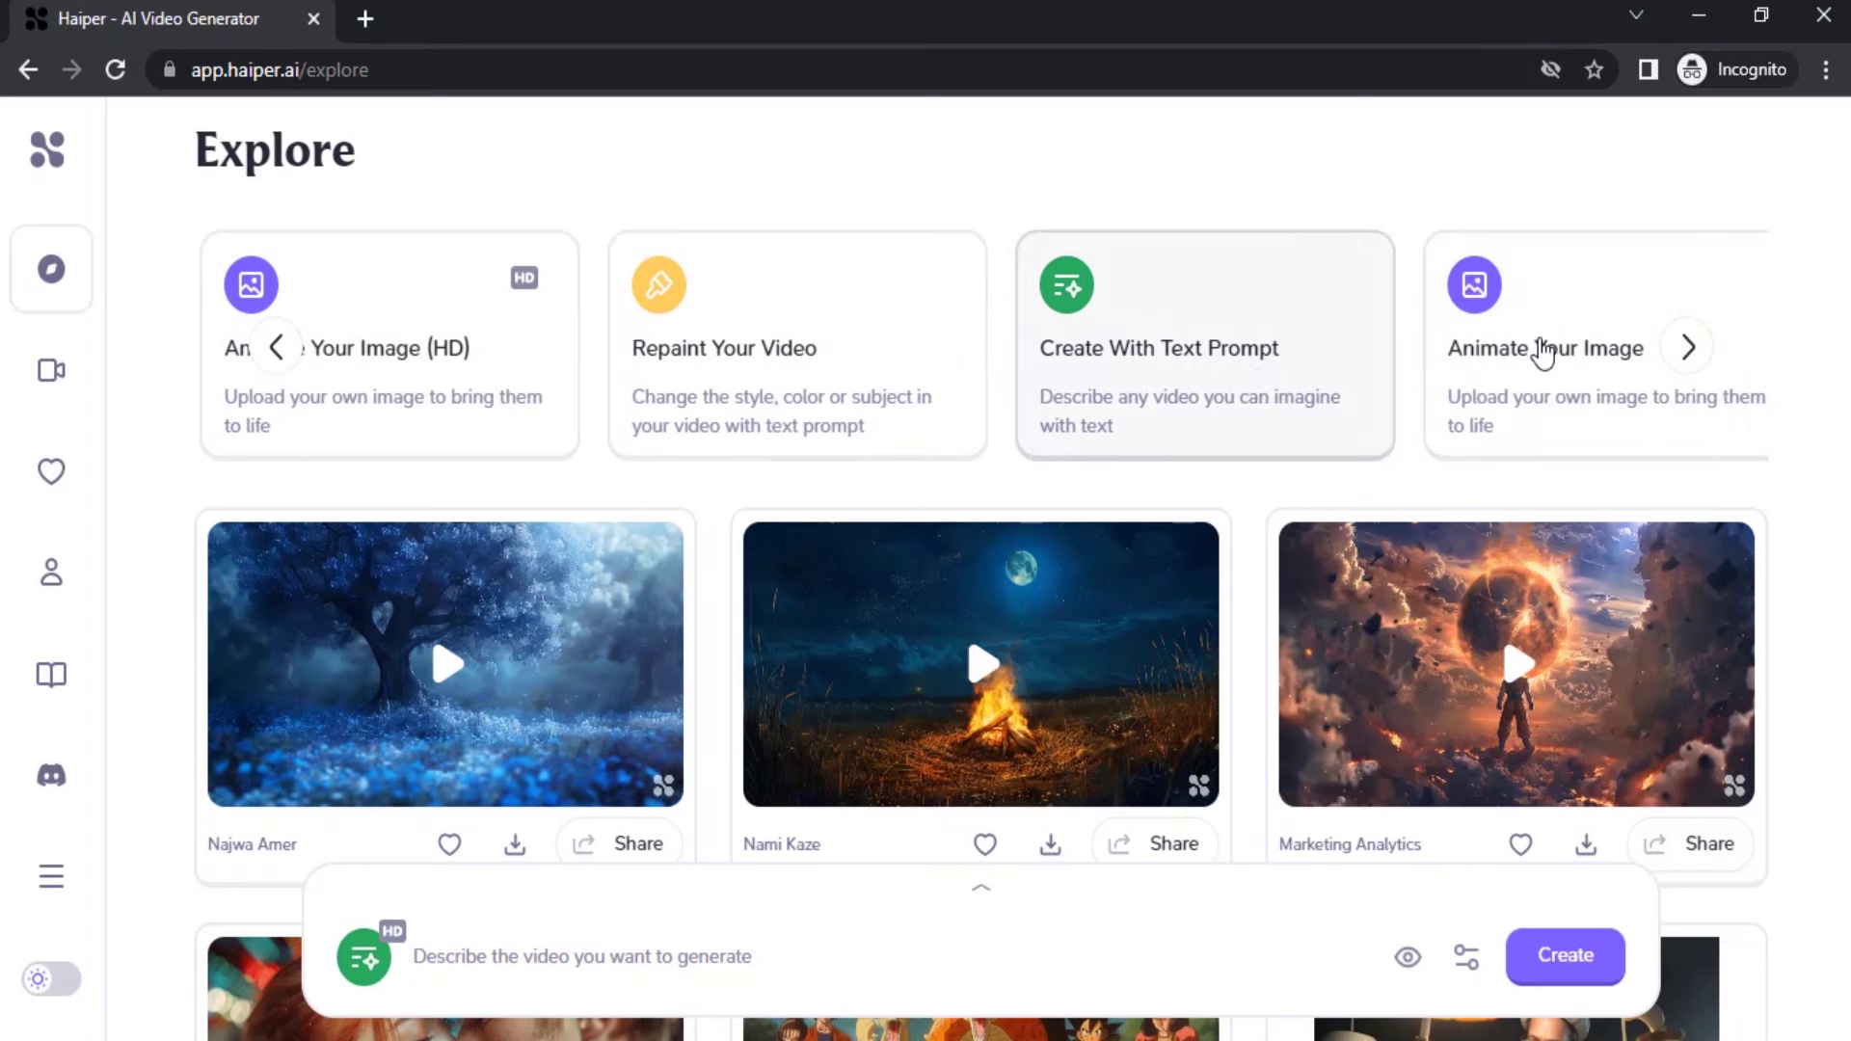
click(280, 349)
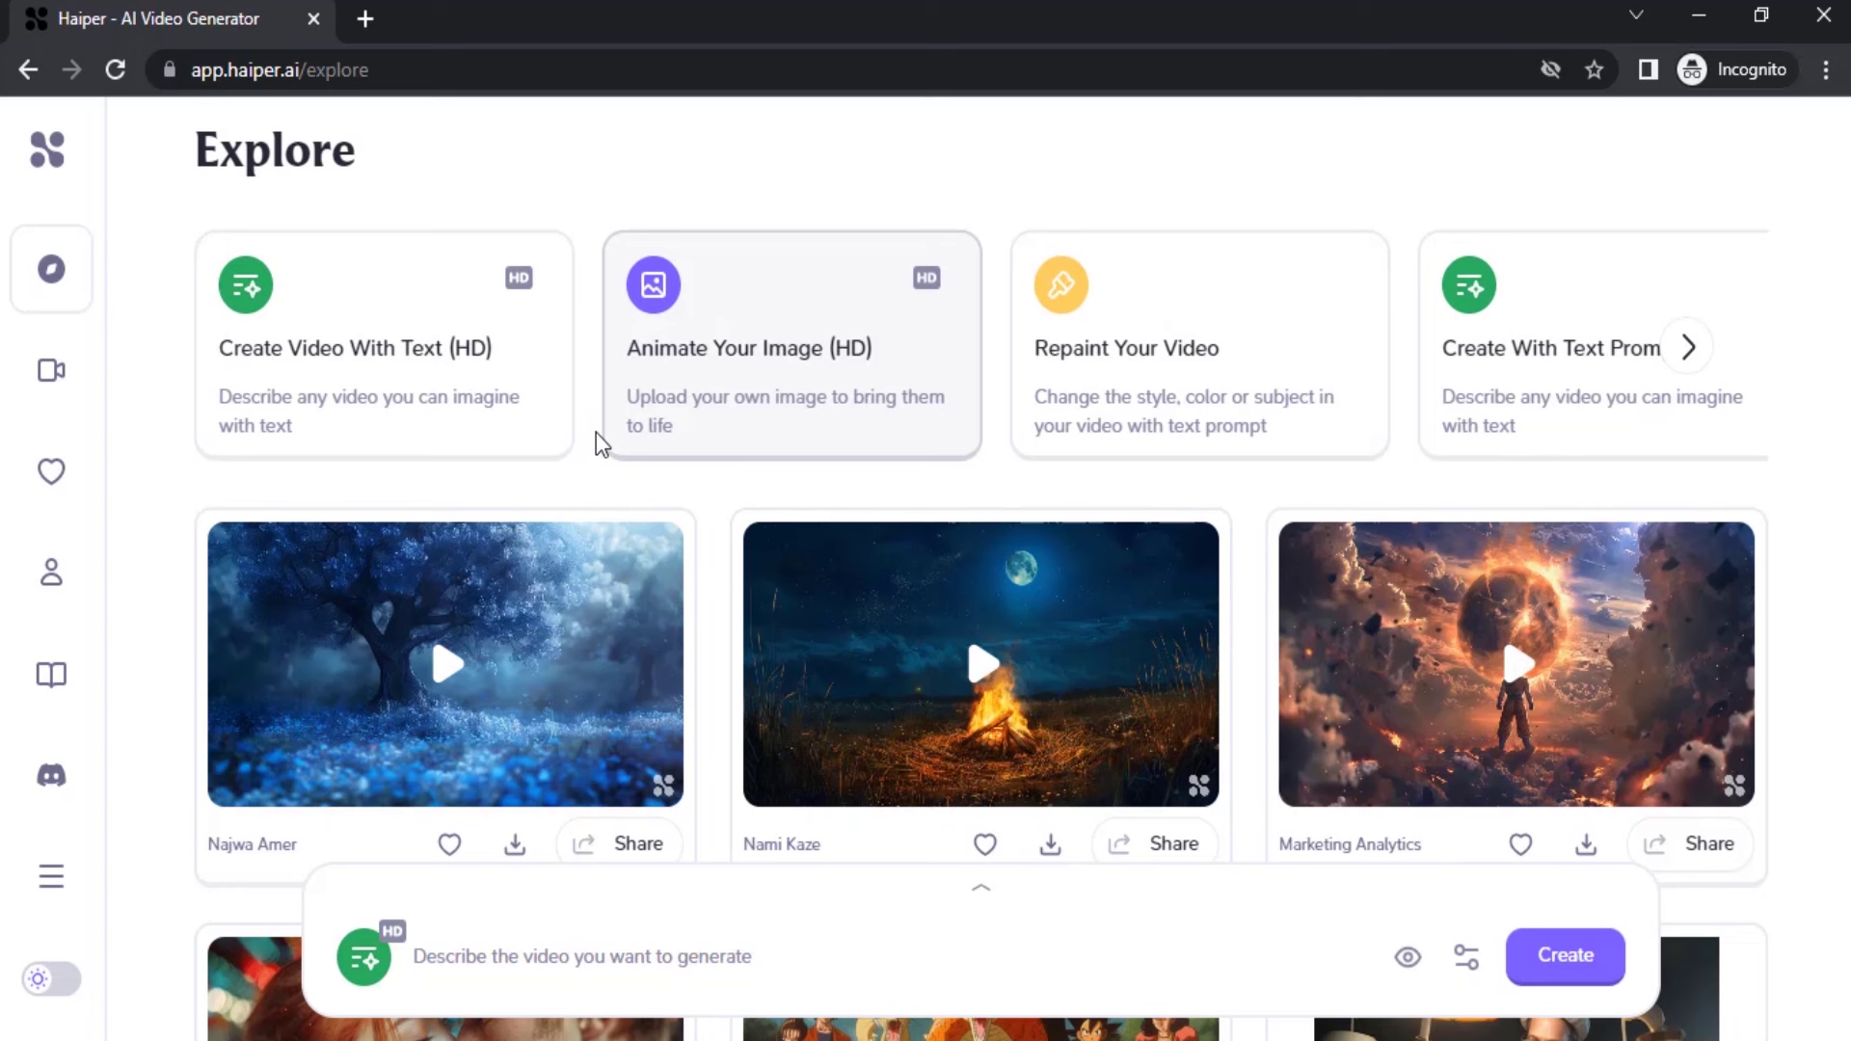
click(702, 382)
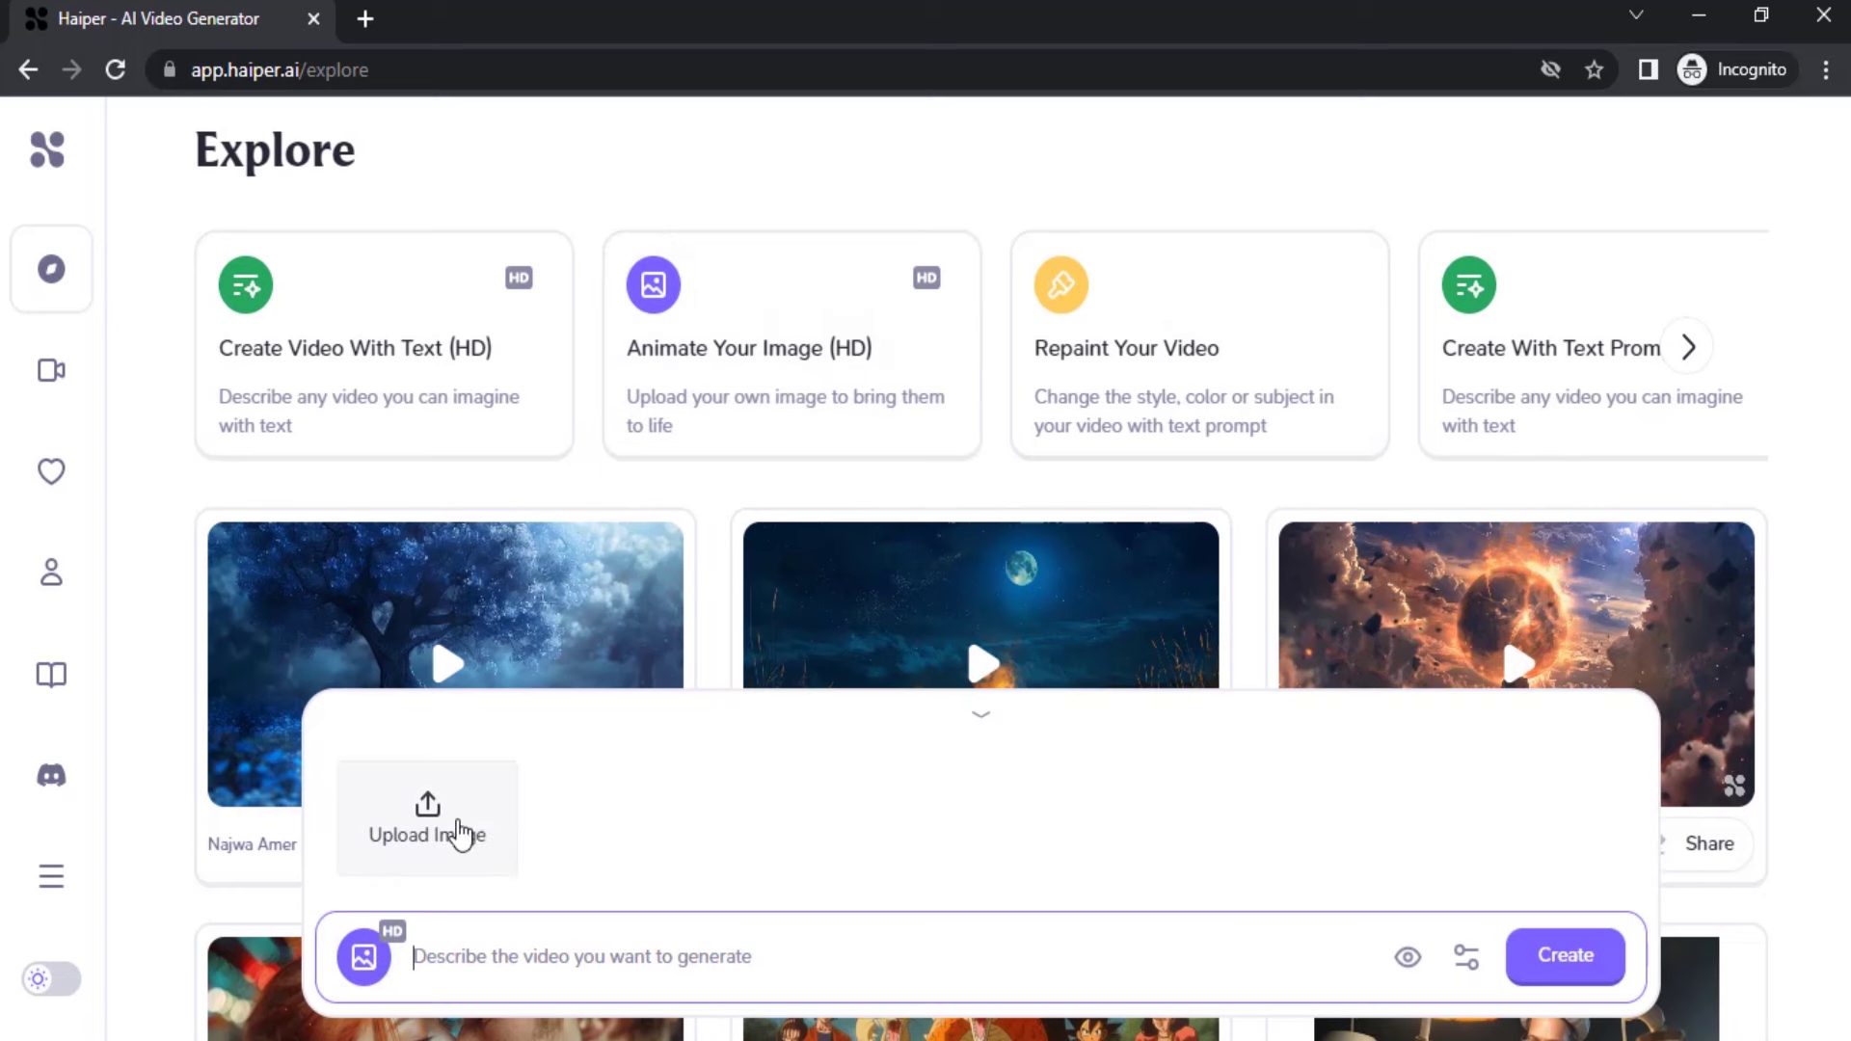
click(461, 835)
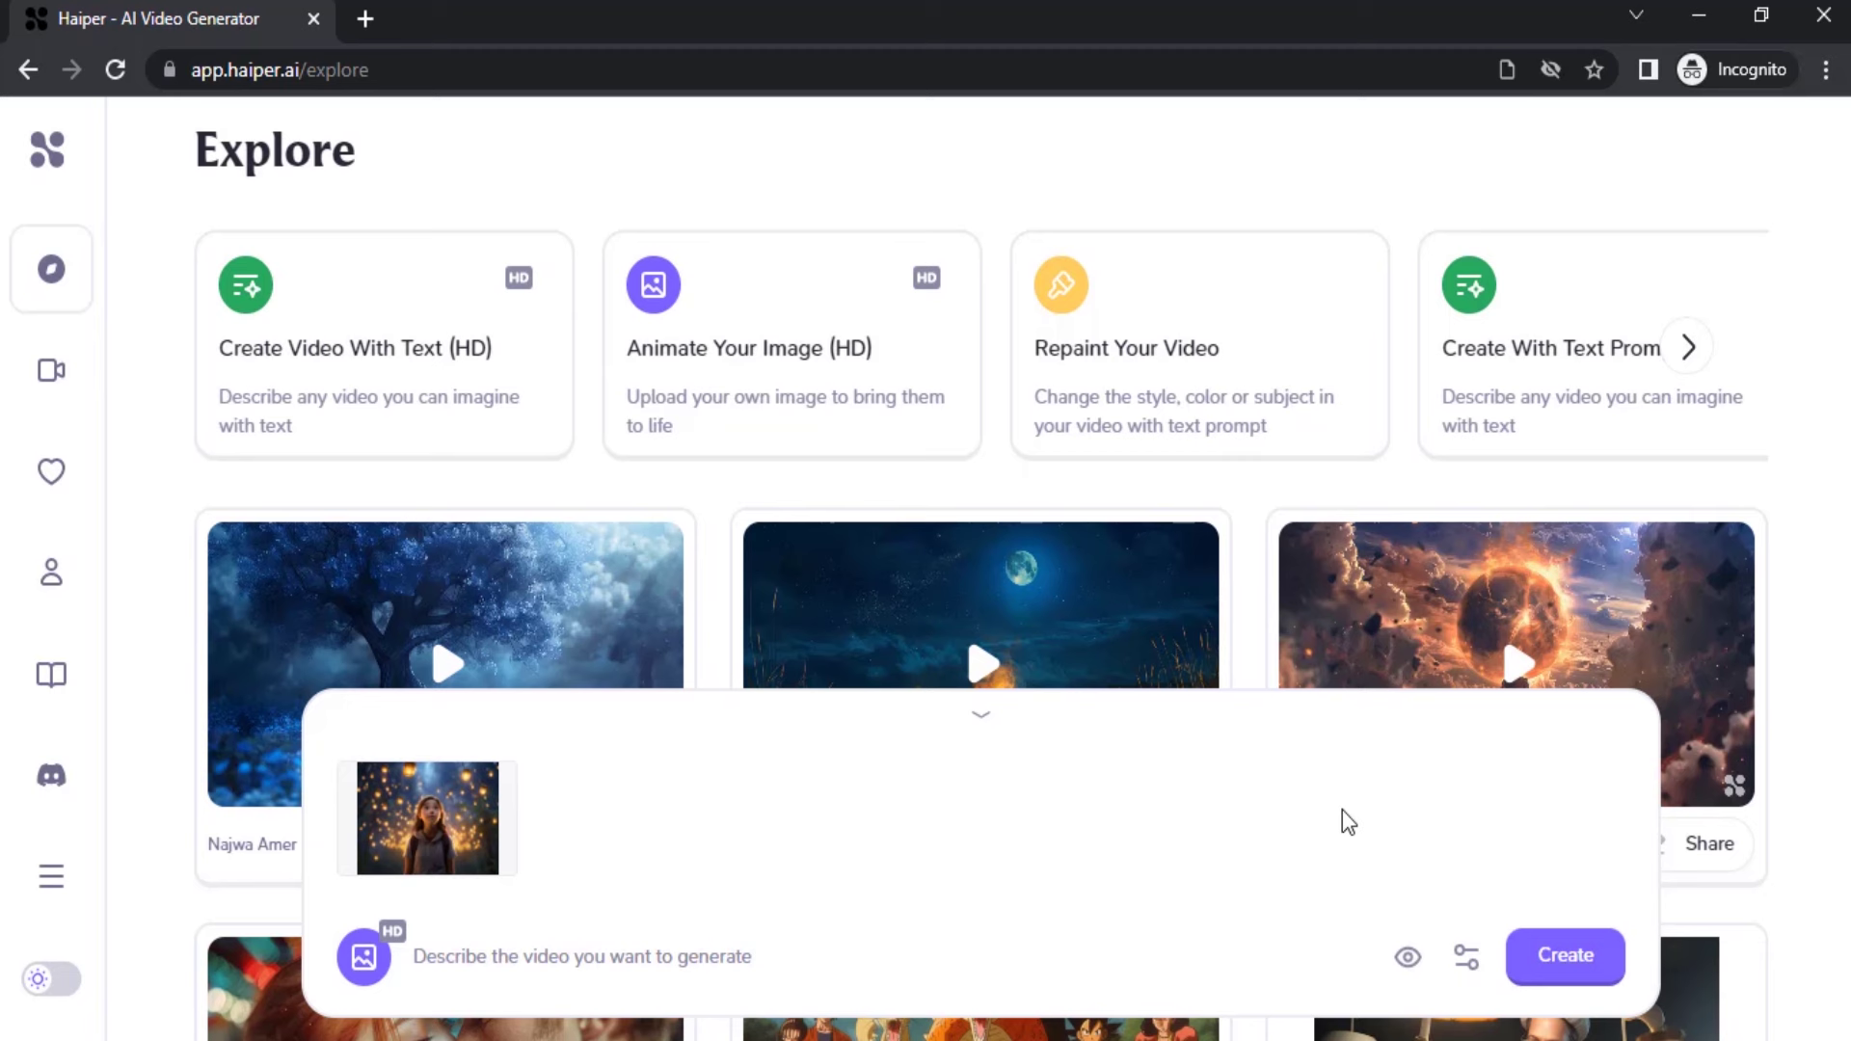
Submit the prompt 'Girl looking up surprised, lanterns lighting up in the background, cinematic lighting'
click(1466, 956)
click(573, 962)
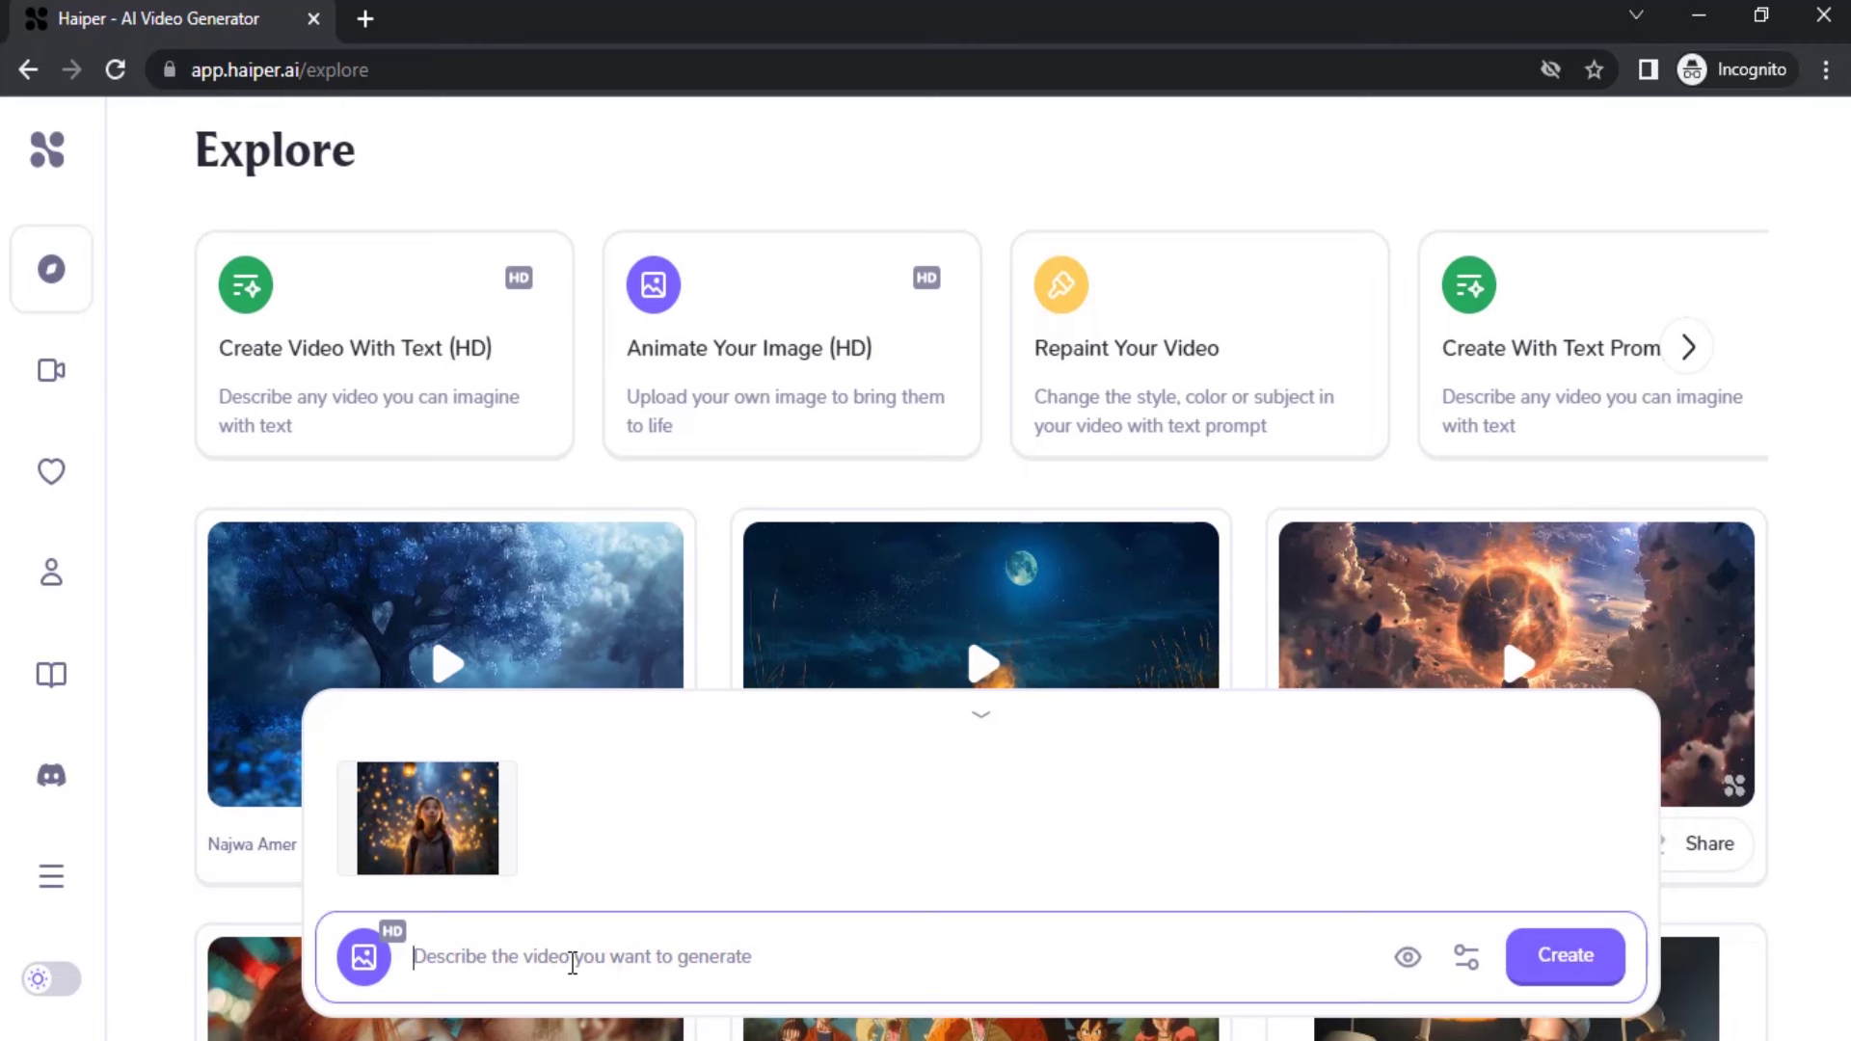
text(Girl looking u surprised, lanterns lighting up in the ack)
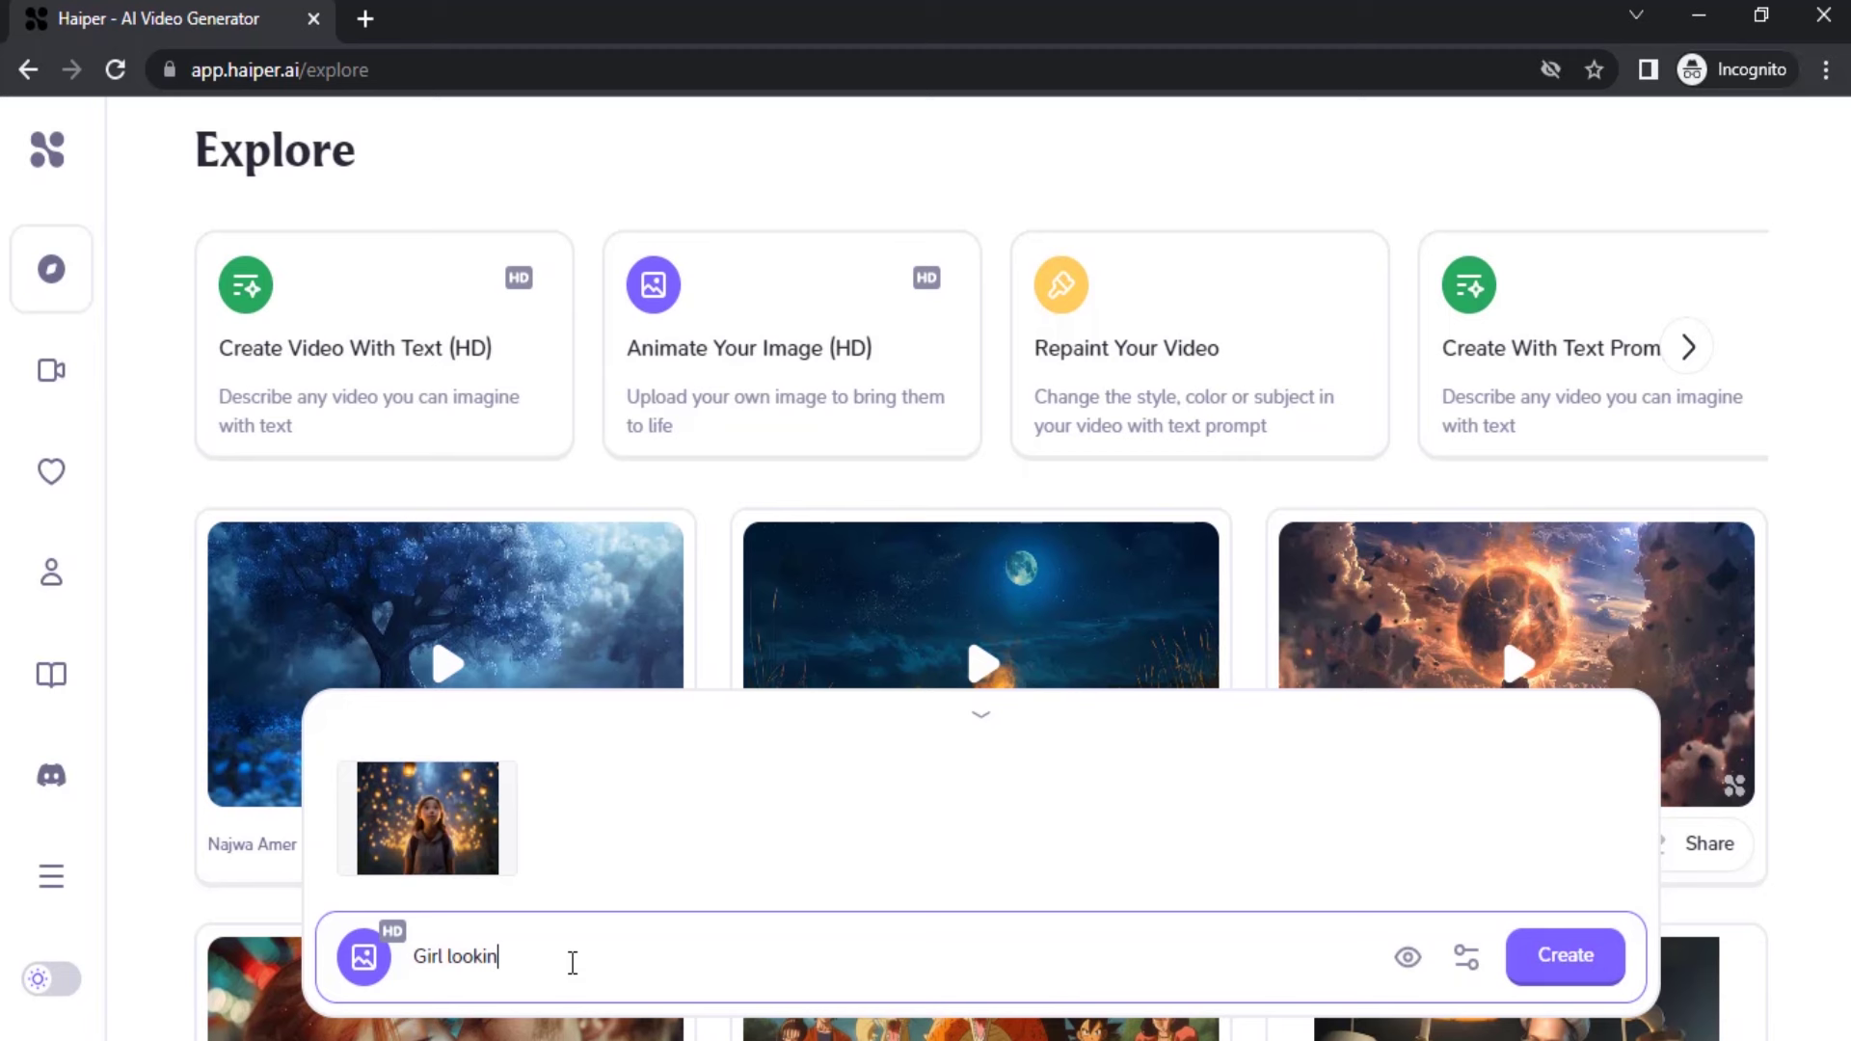
key(BackSpace)
key(BackSpace)
key(BackSpace)
text(background, cinematic lighting)
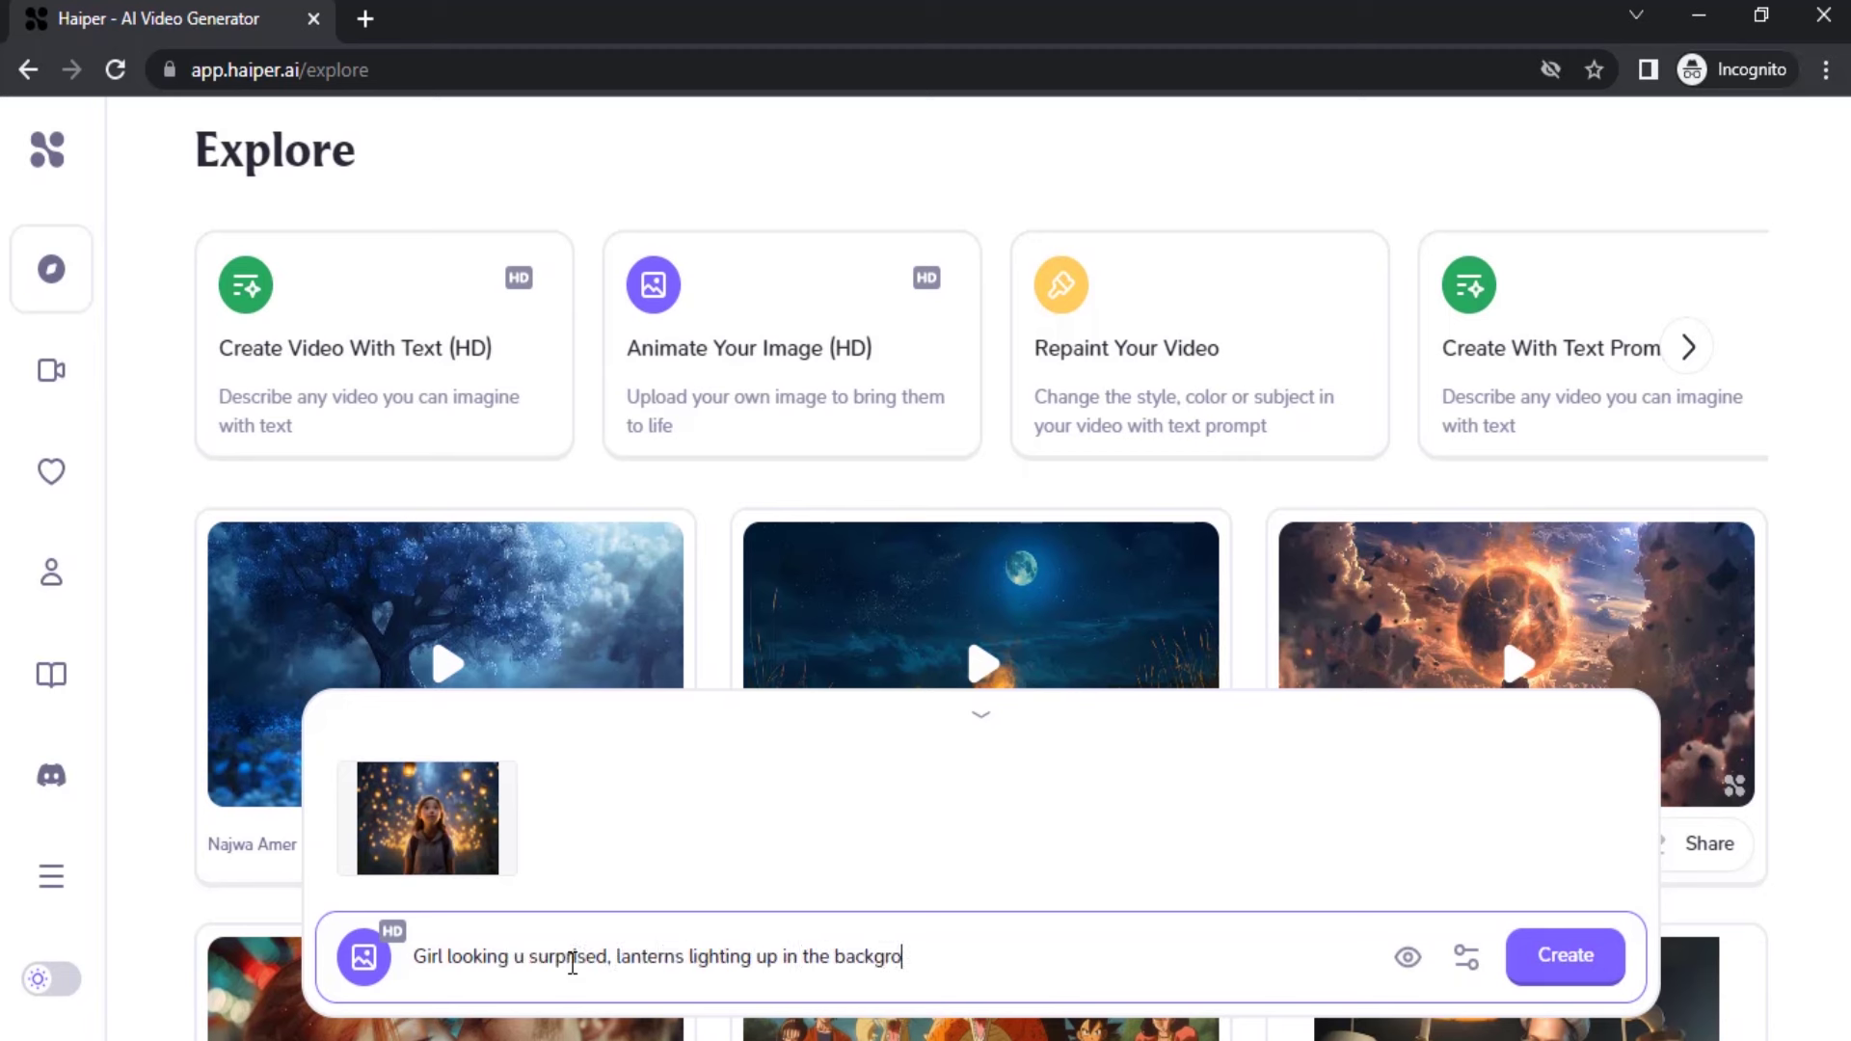
click(524, 956)
text(p)
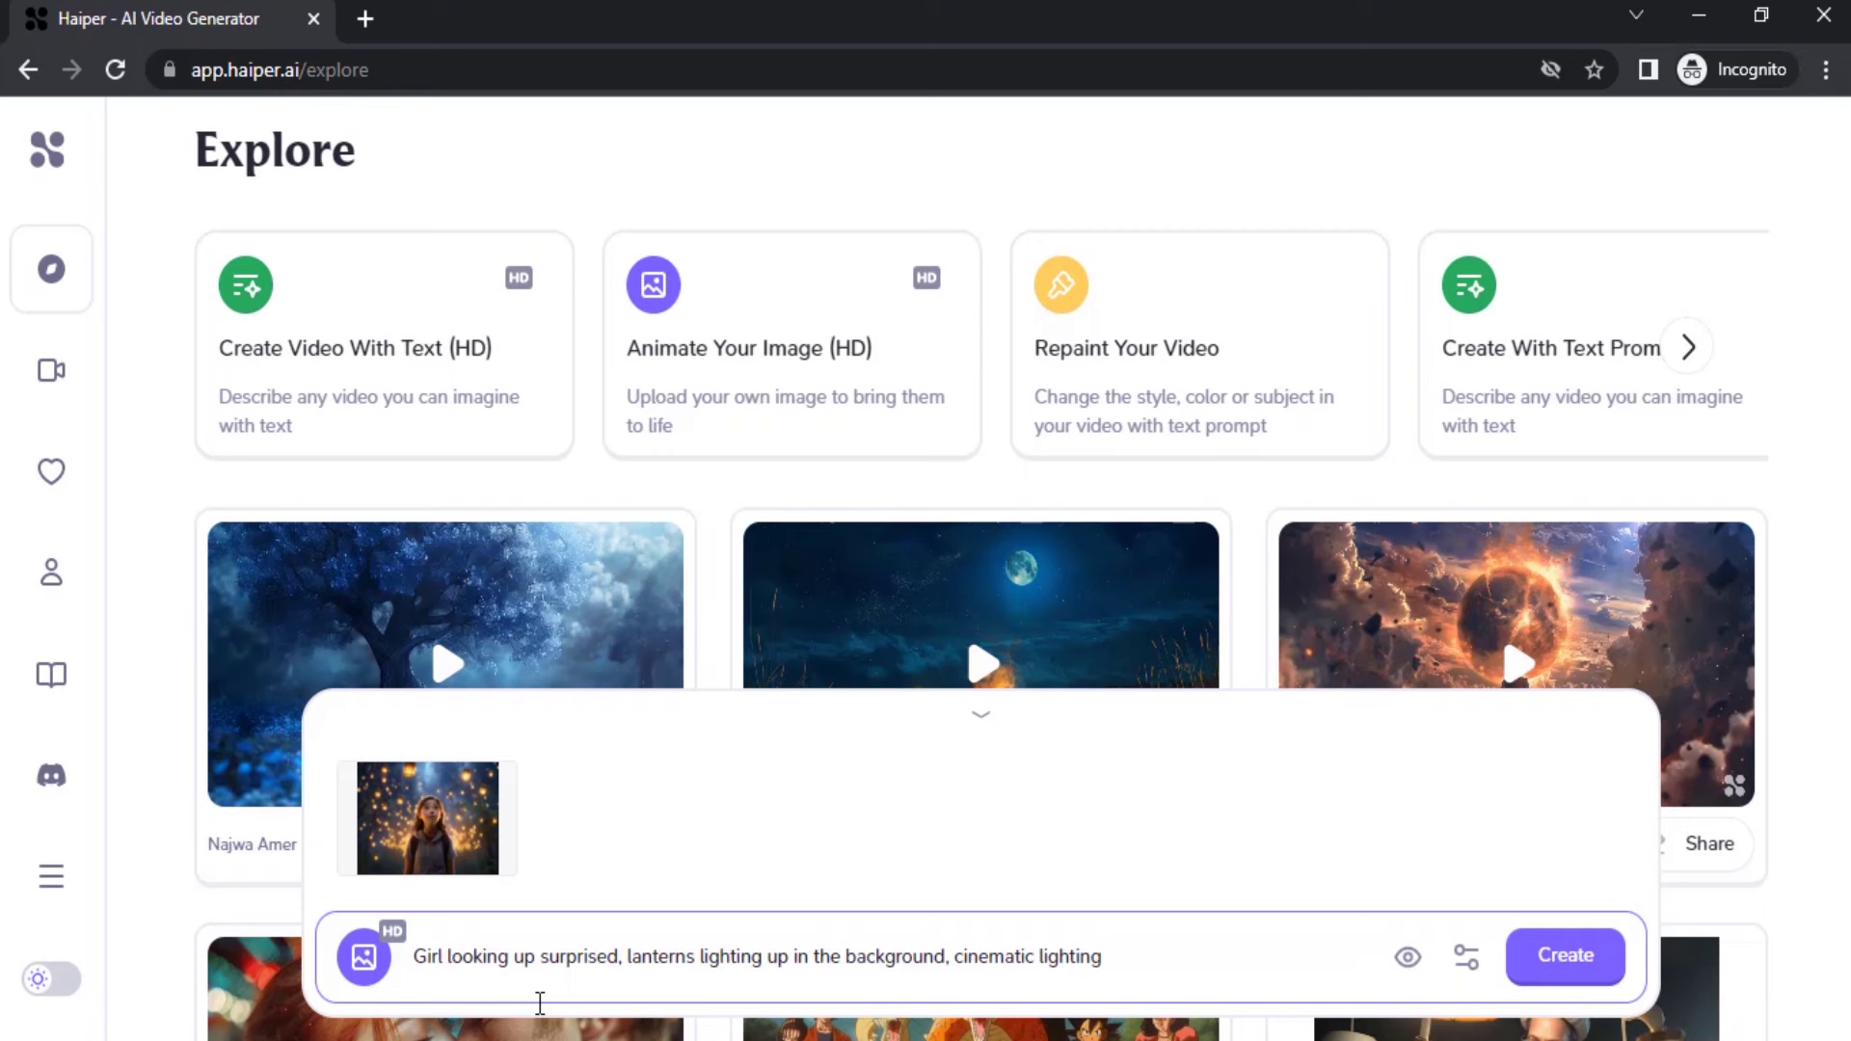
click(1587, 957)
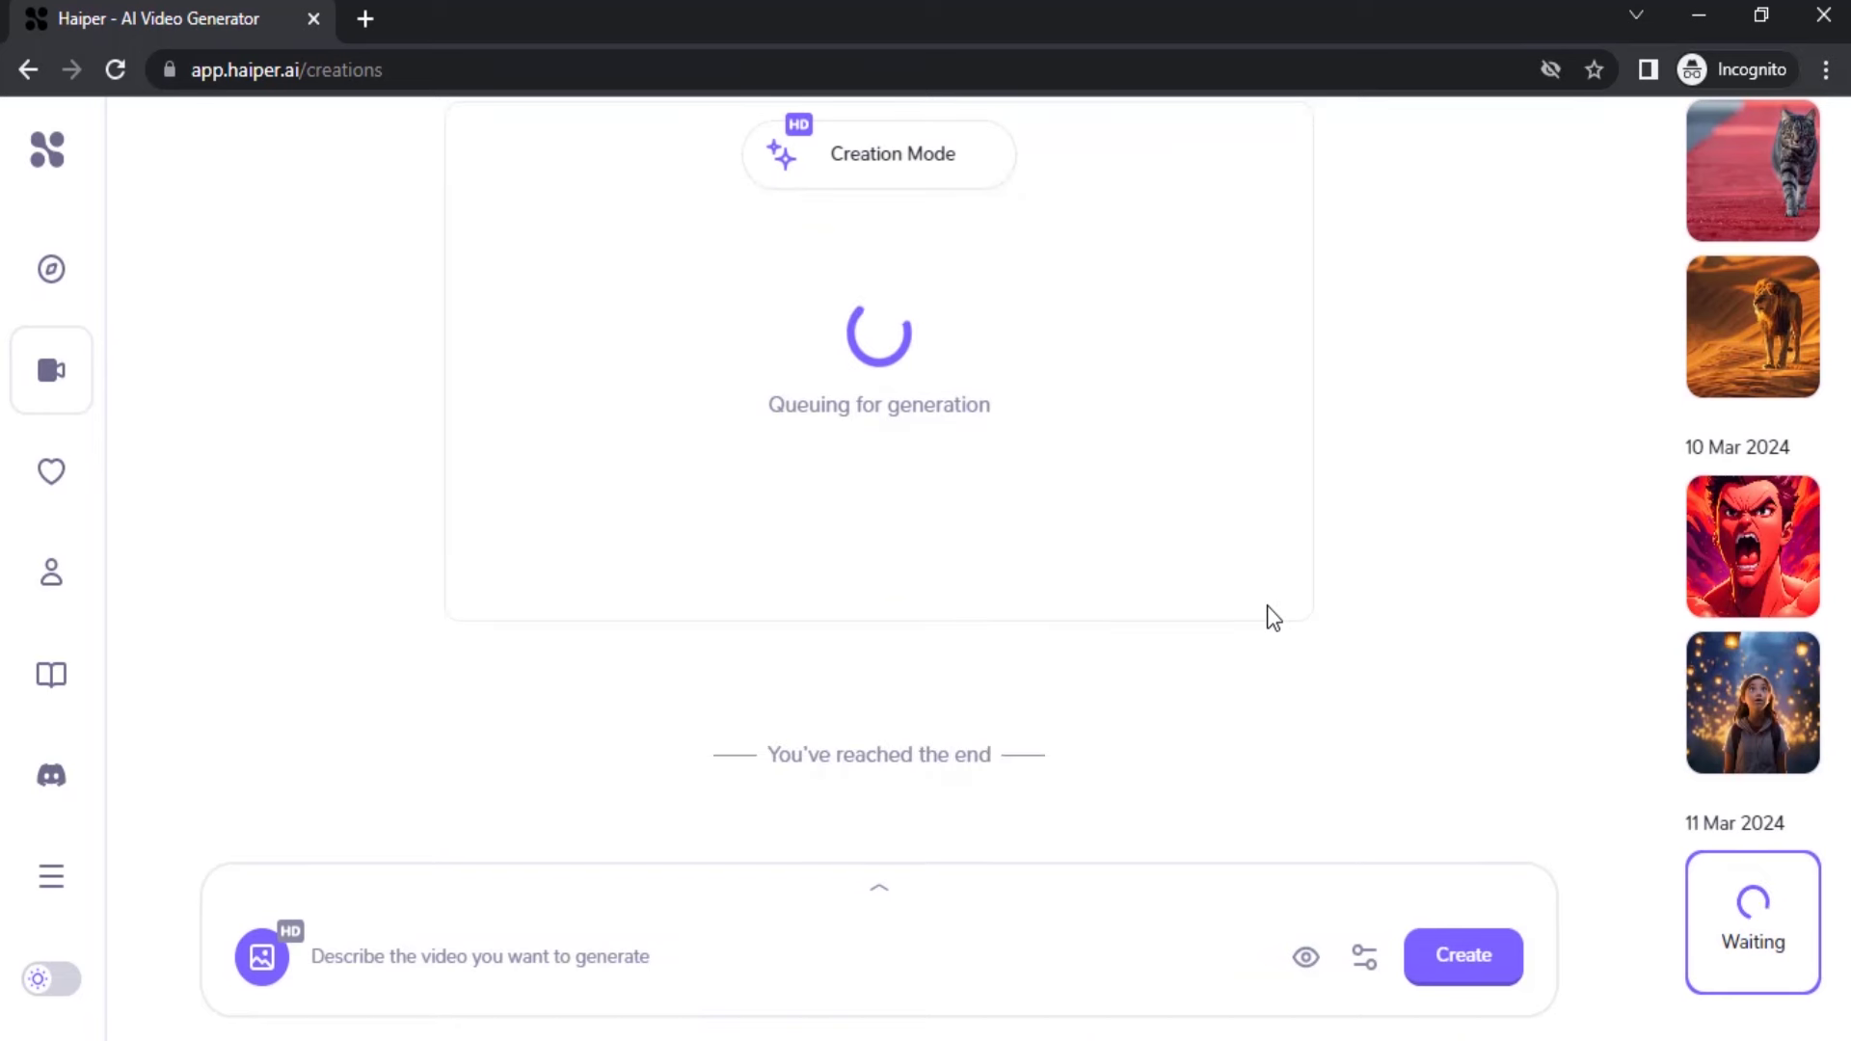
Upload the woman-at-mirror image and prompt 'looking herself in the mirror, lights on her face'
click(875, 890)
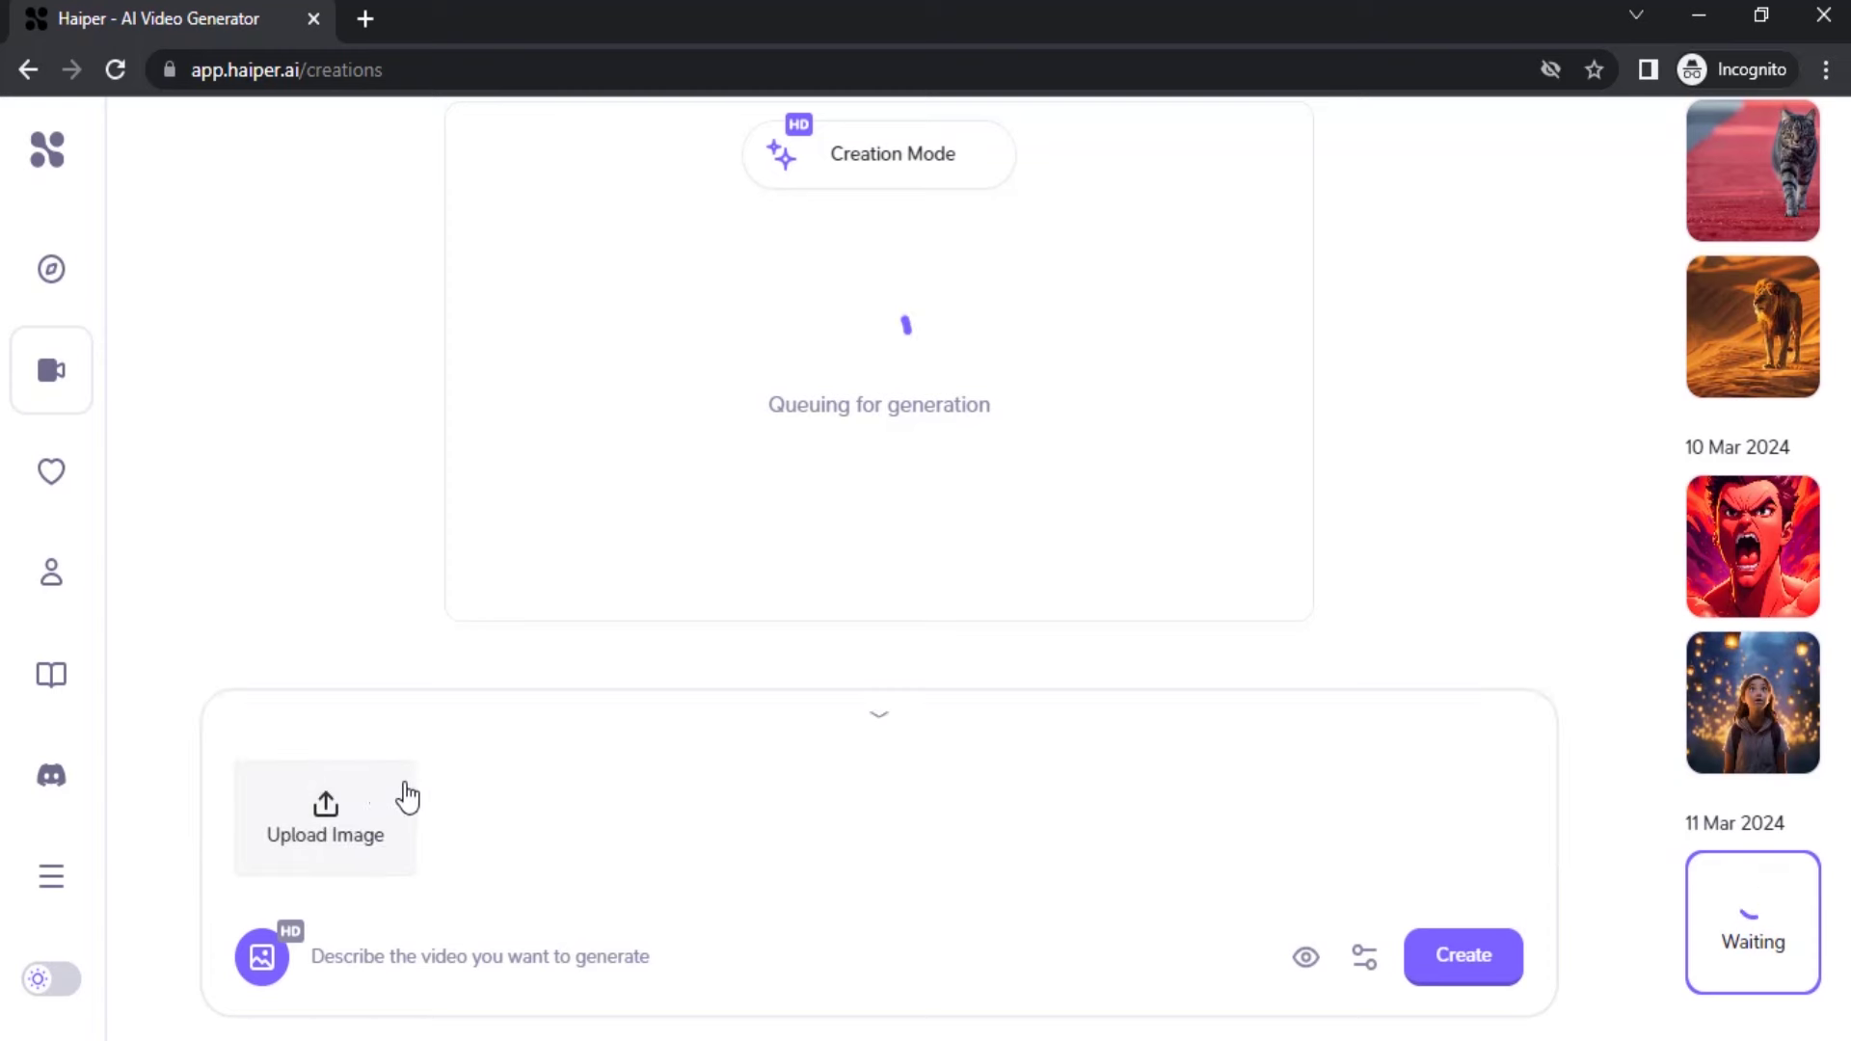
click(331, 818)
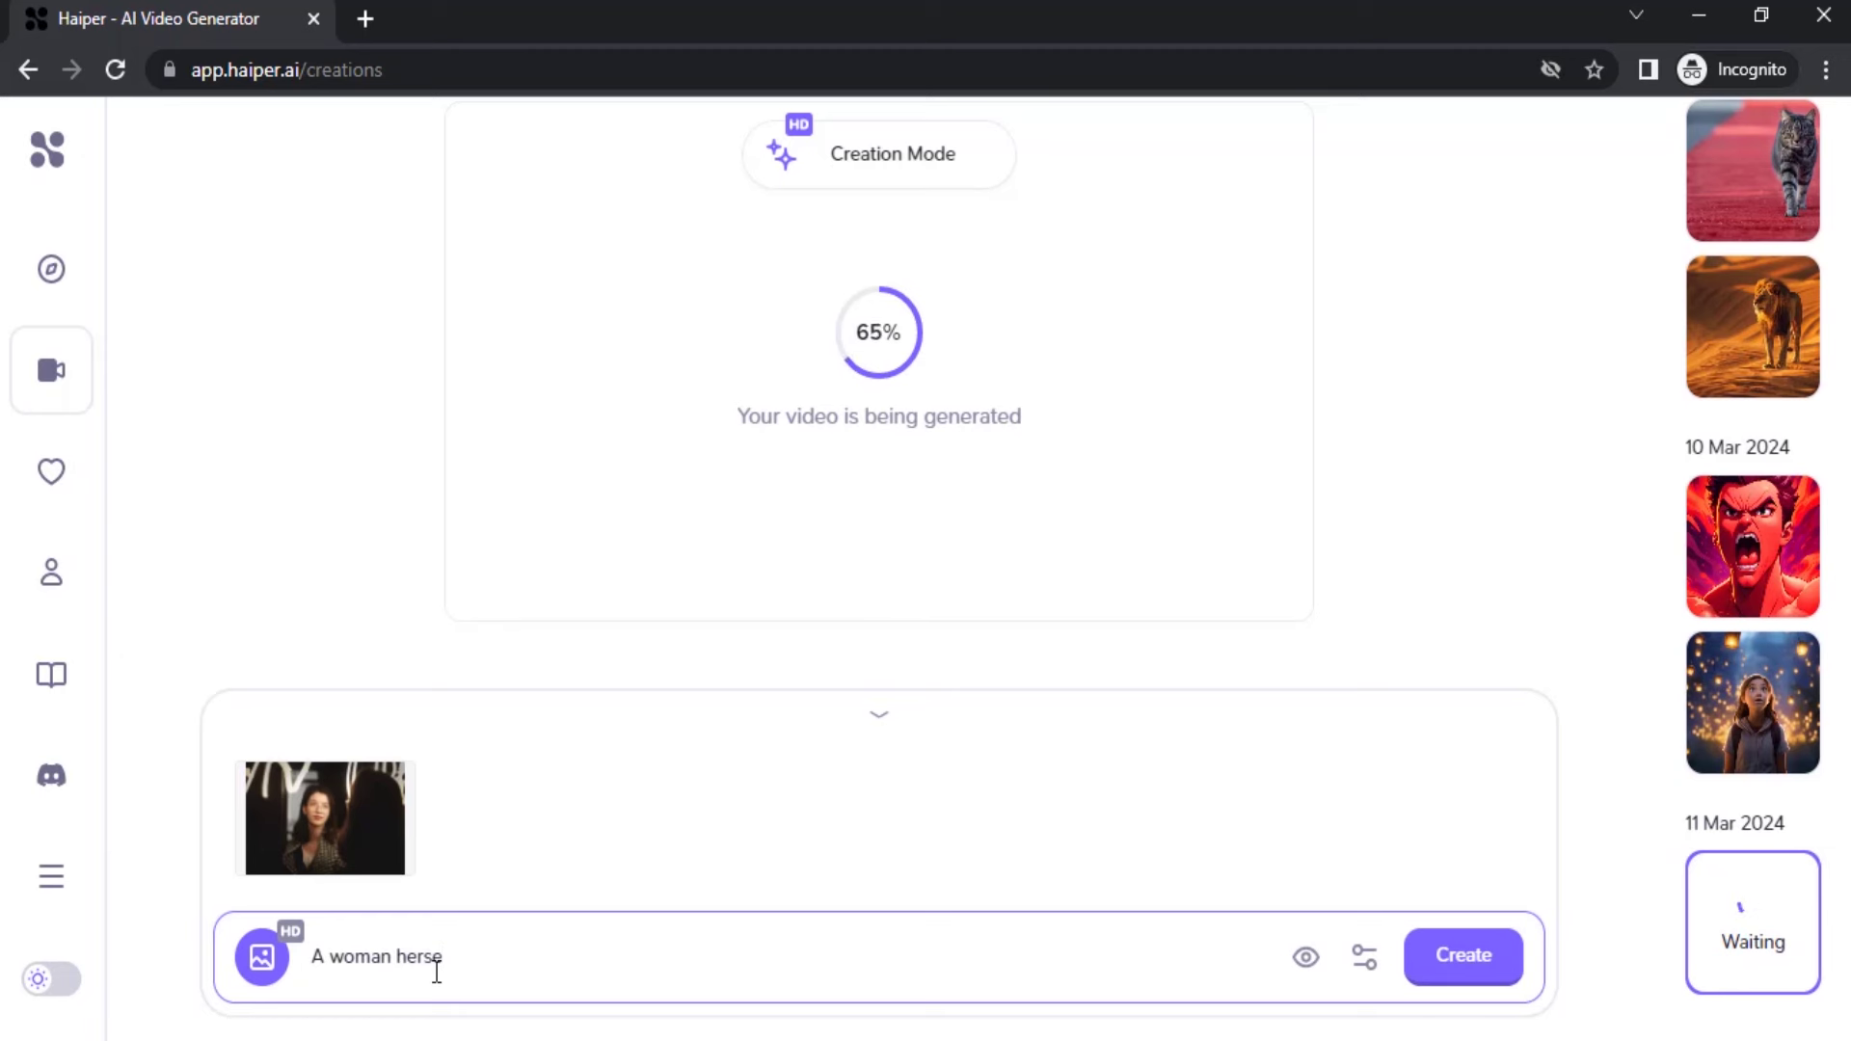
text(f)
key(BackSpace)
key(BackSpace)
key(BackSpace)
key(BackSpace)
key(BackSpace)
key(BackSpace)
key(BackSpace)
key(BackSpace)
text(looking herself in the mirror, lights on her face)
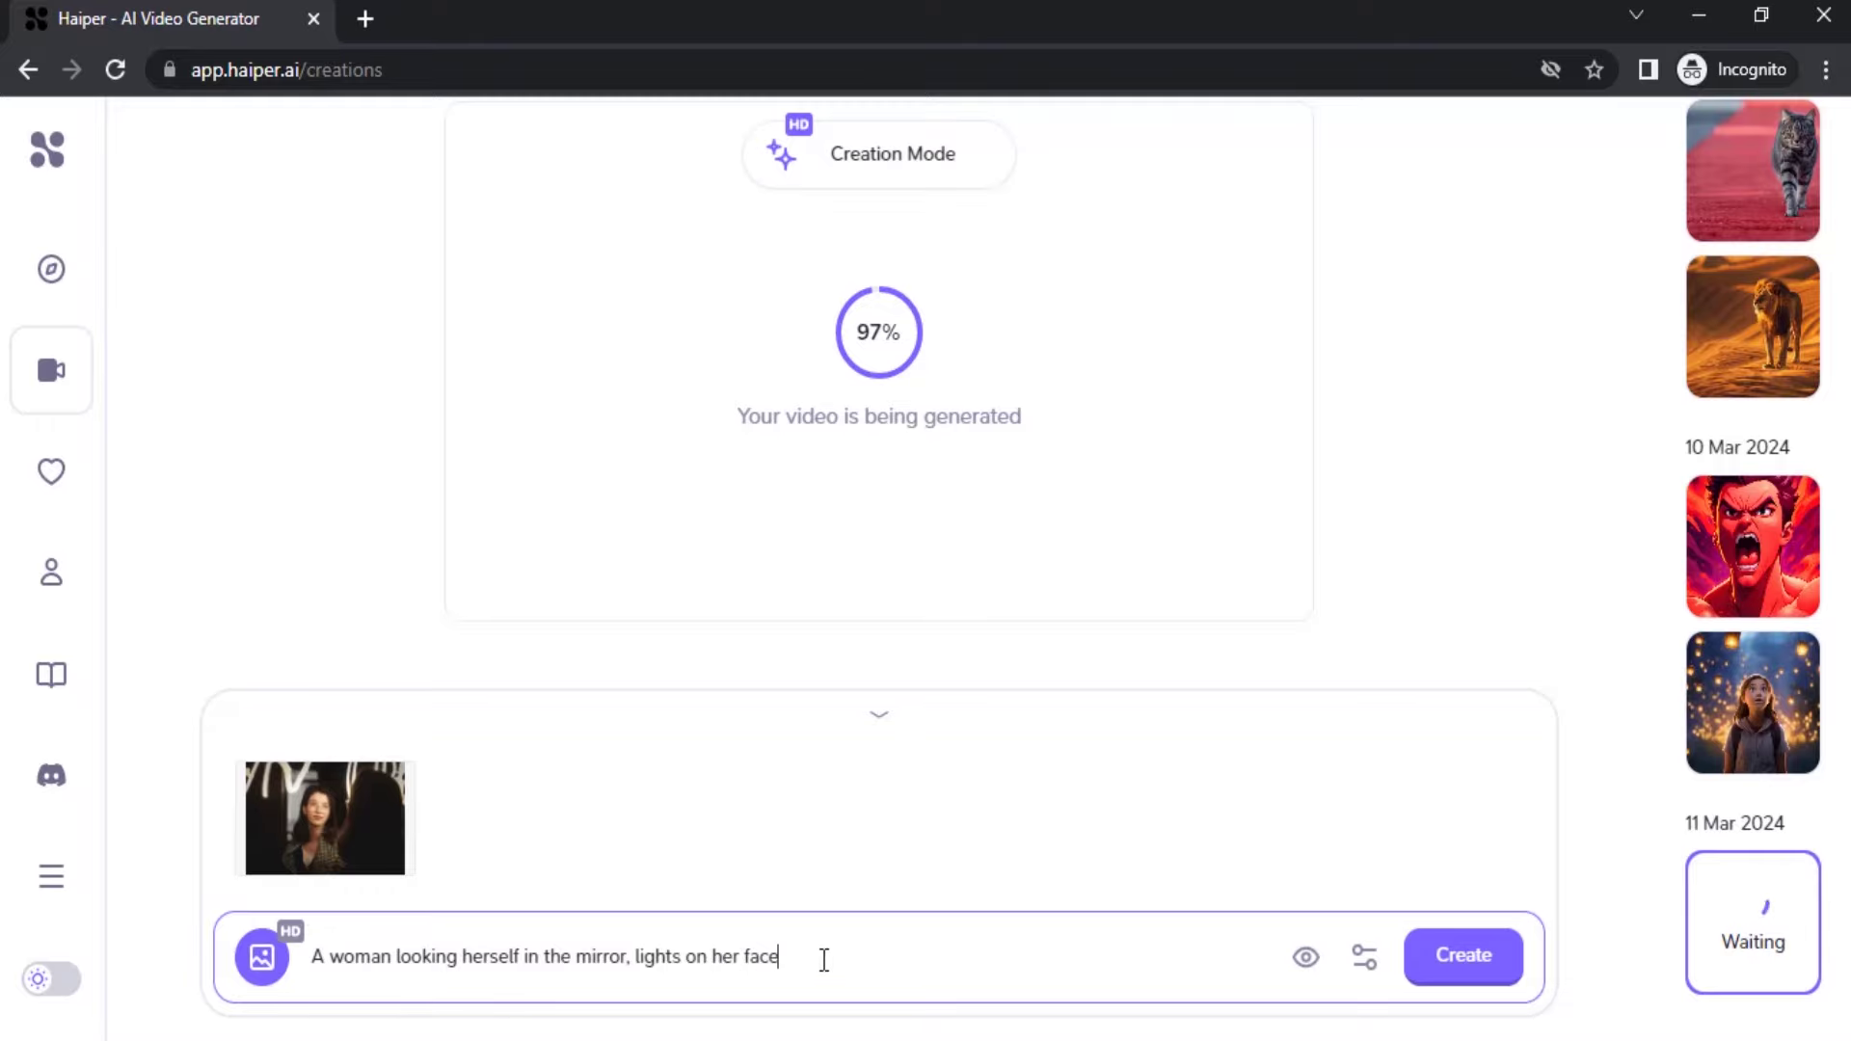
Submit the mirror prompt, then play the finished lantern-girl clip several times
click(1458, 967)
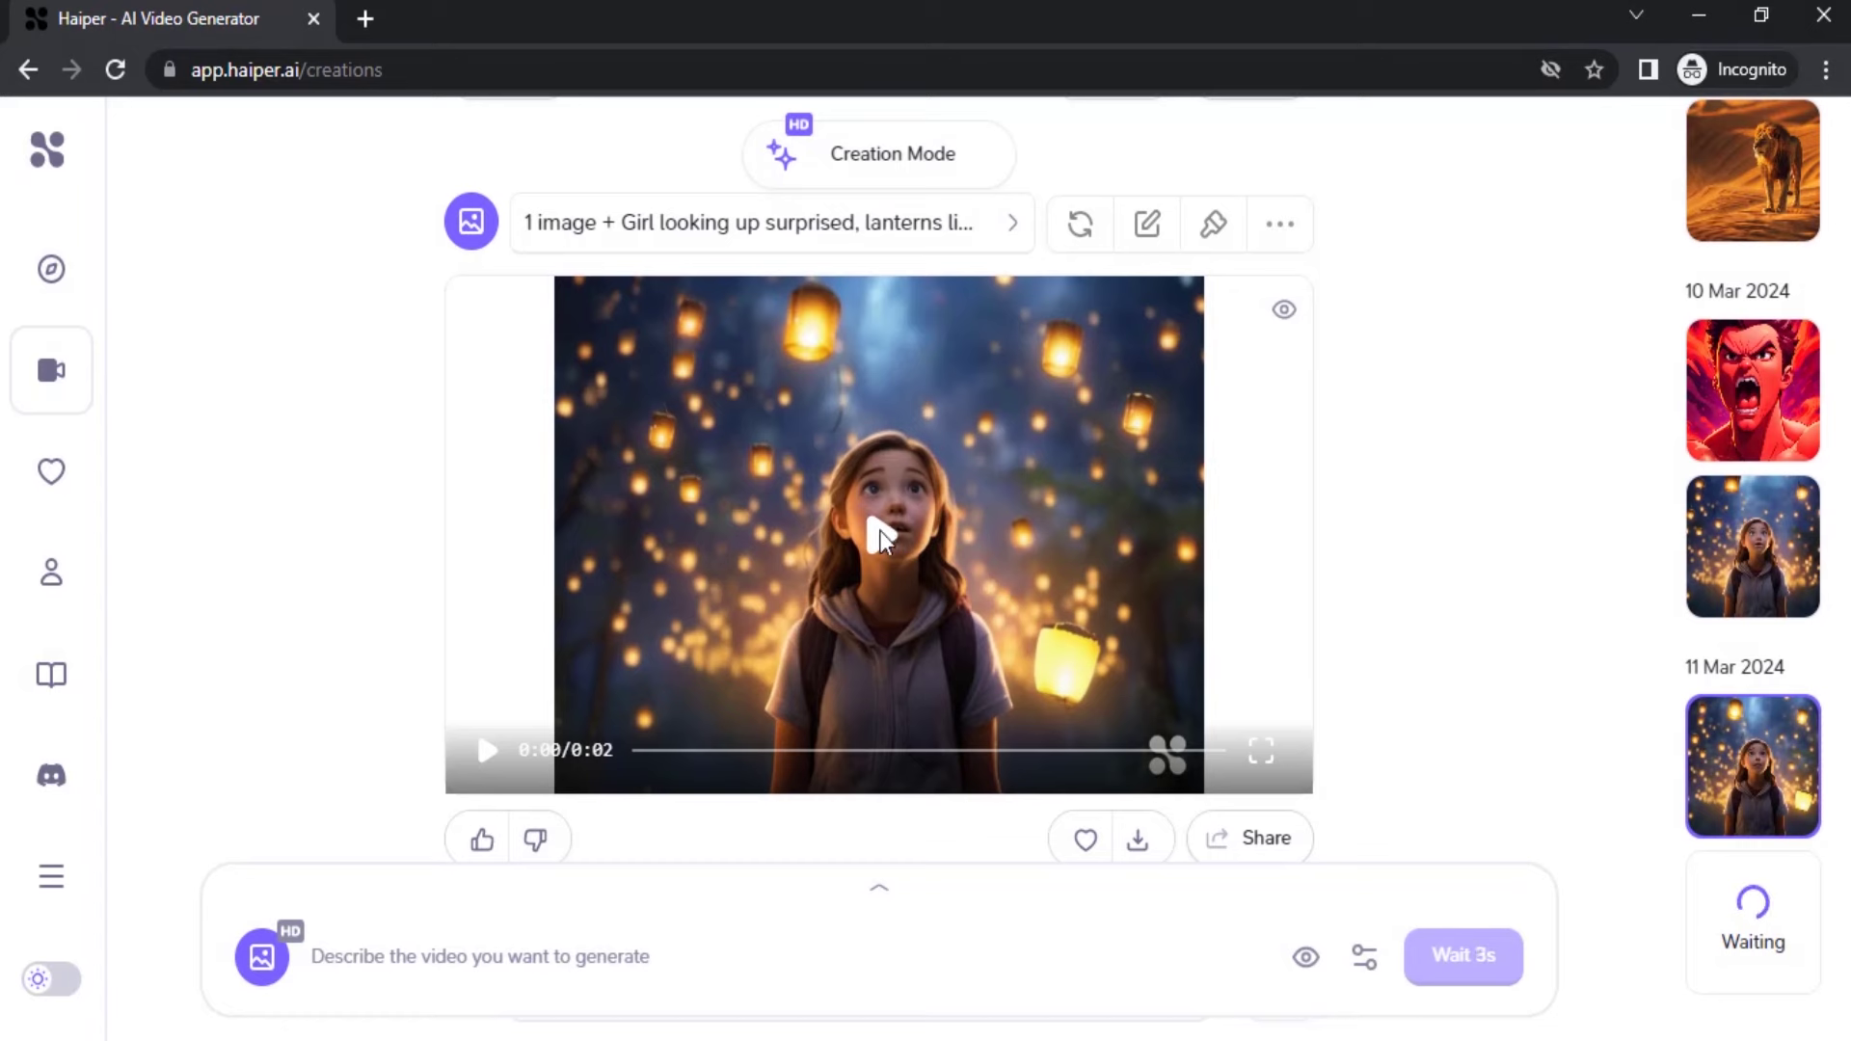
click(879, 530)
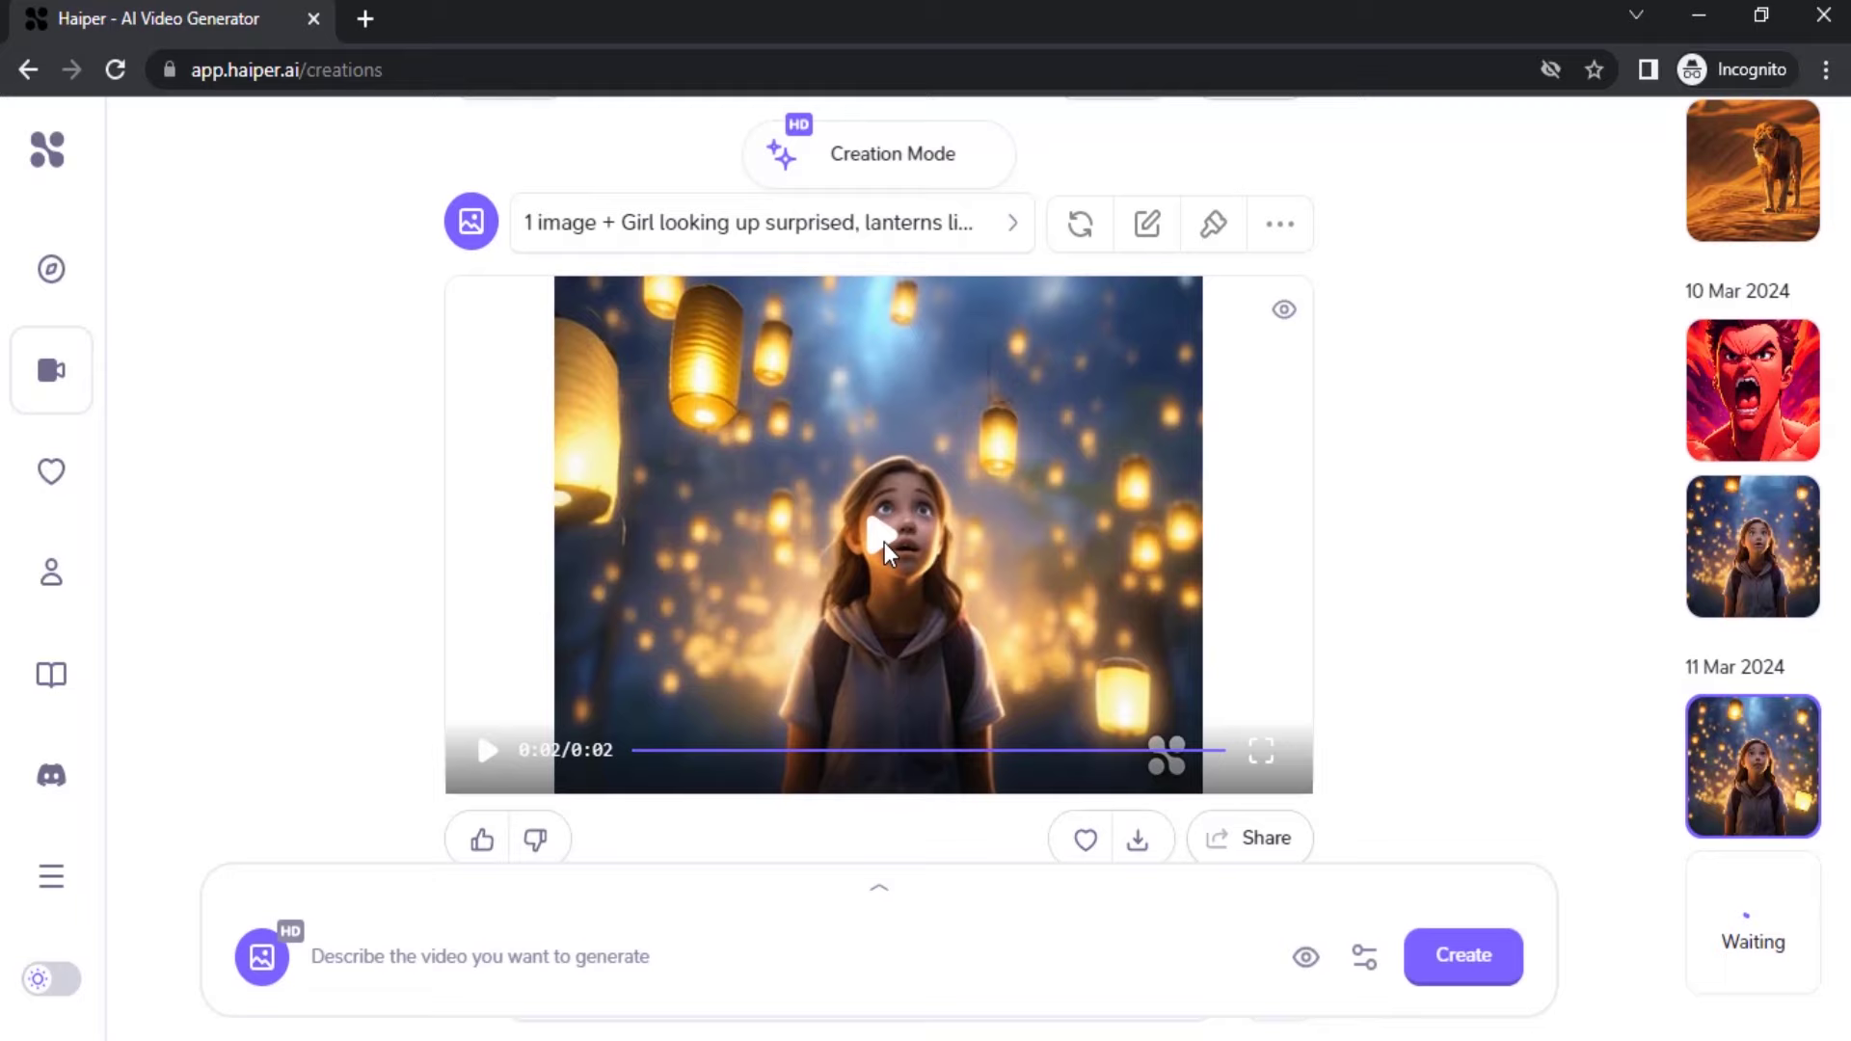
click(883, 542)
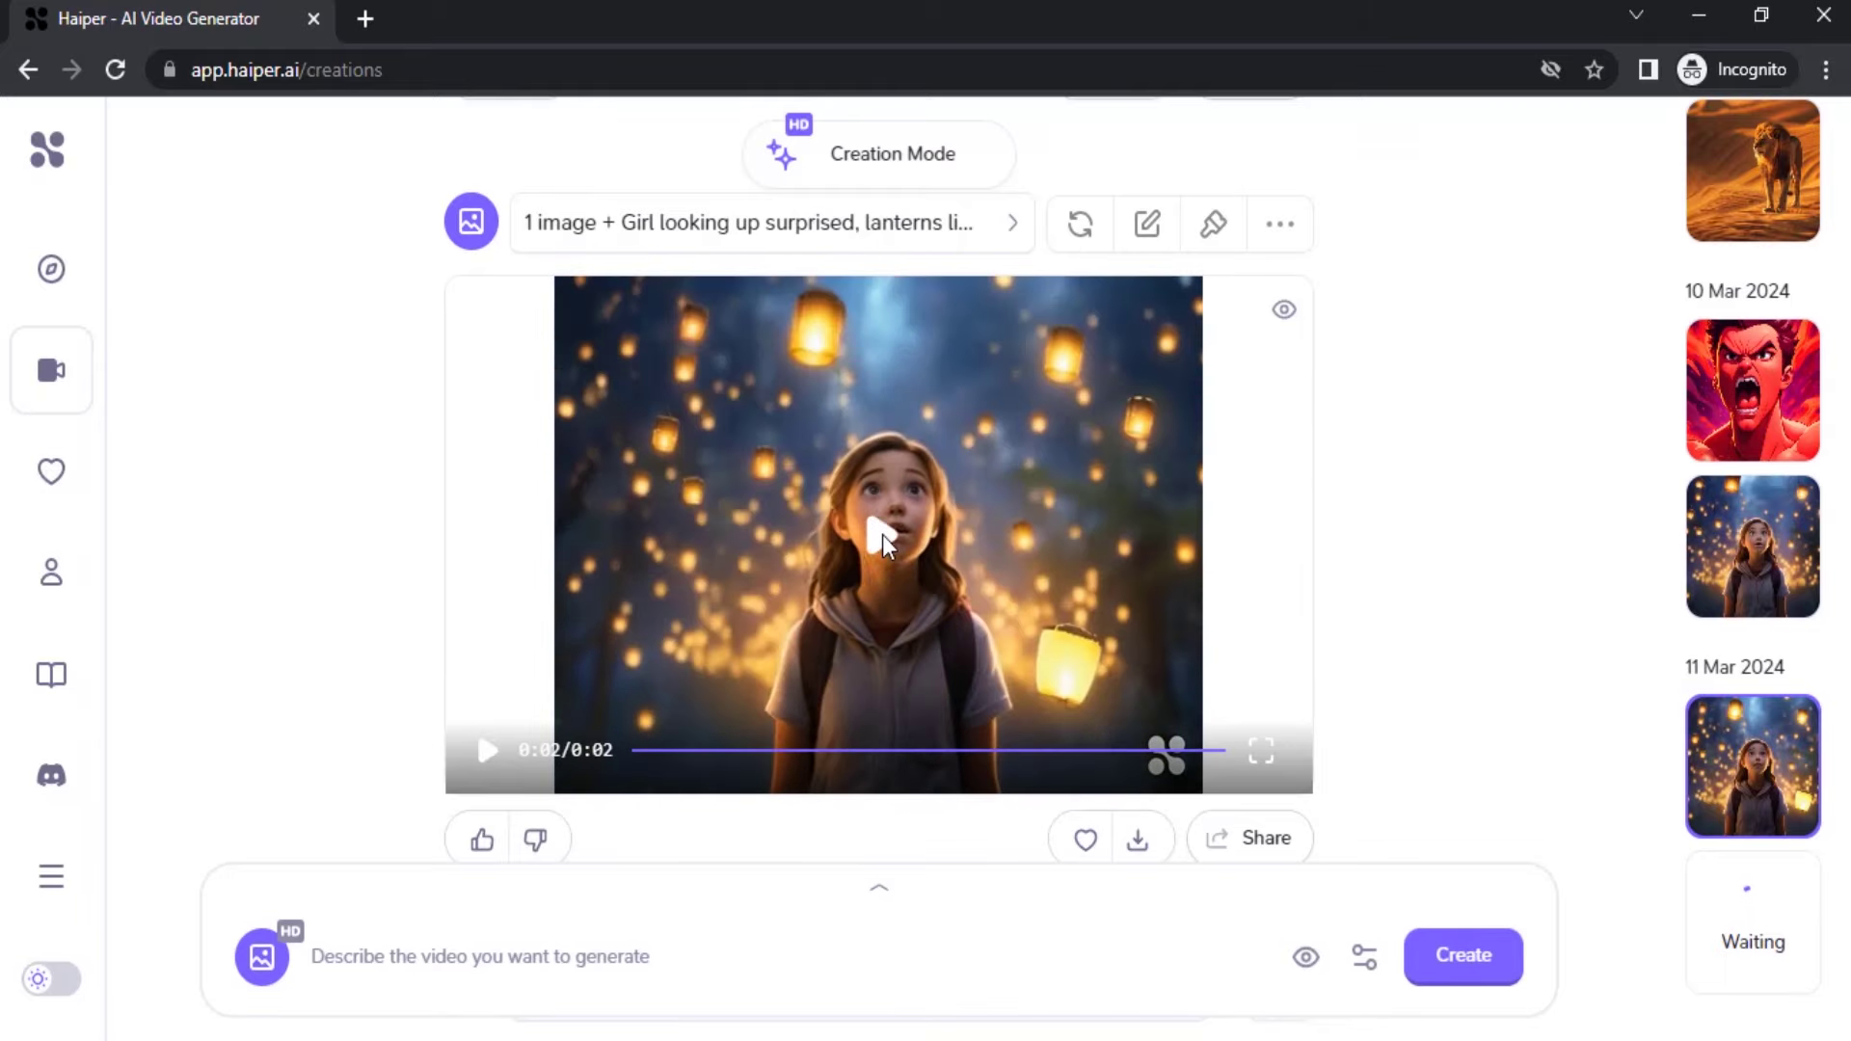
click(882, 534)
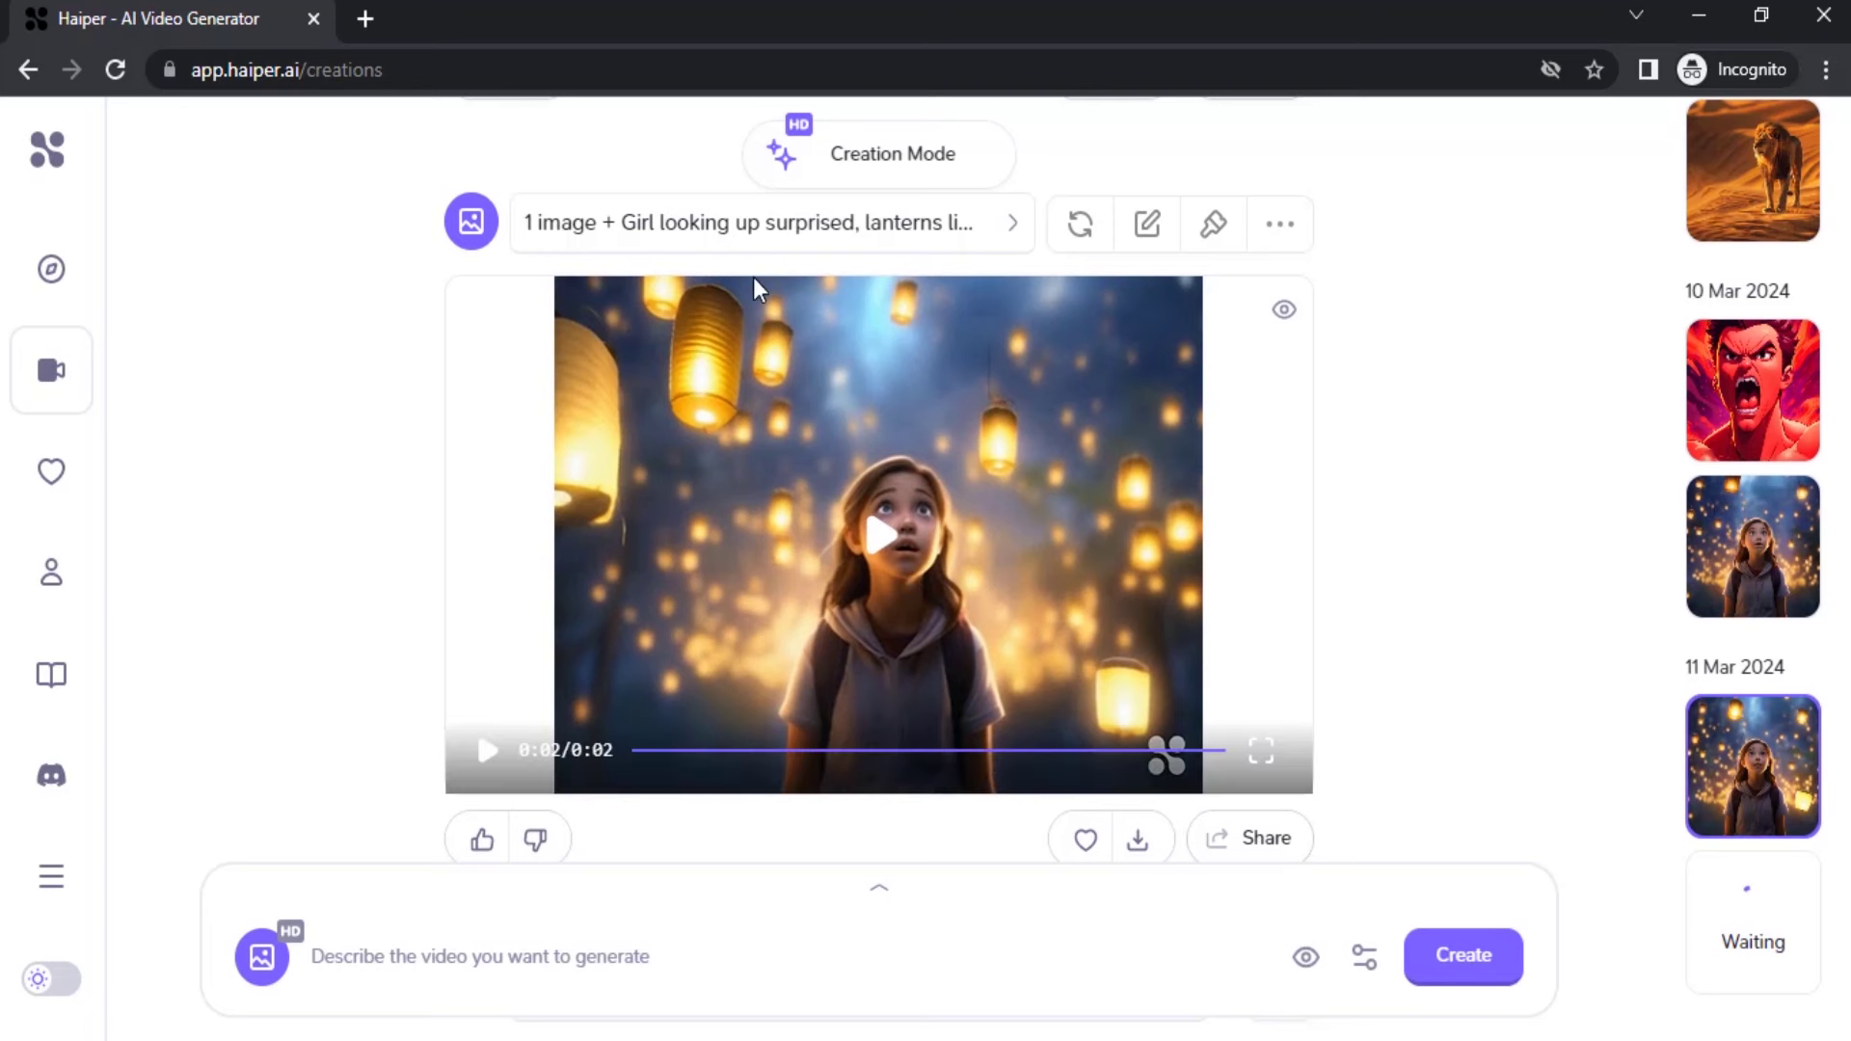
Select the lantern-girl clip's prompt text in the feed
drag(821, 230, 1020, 241)
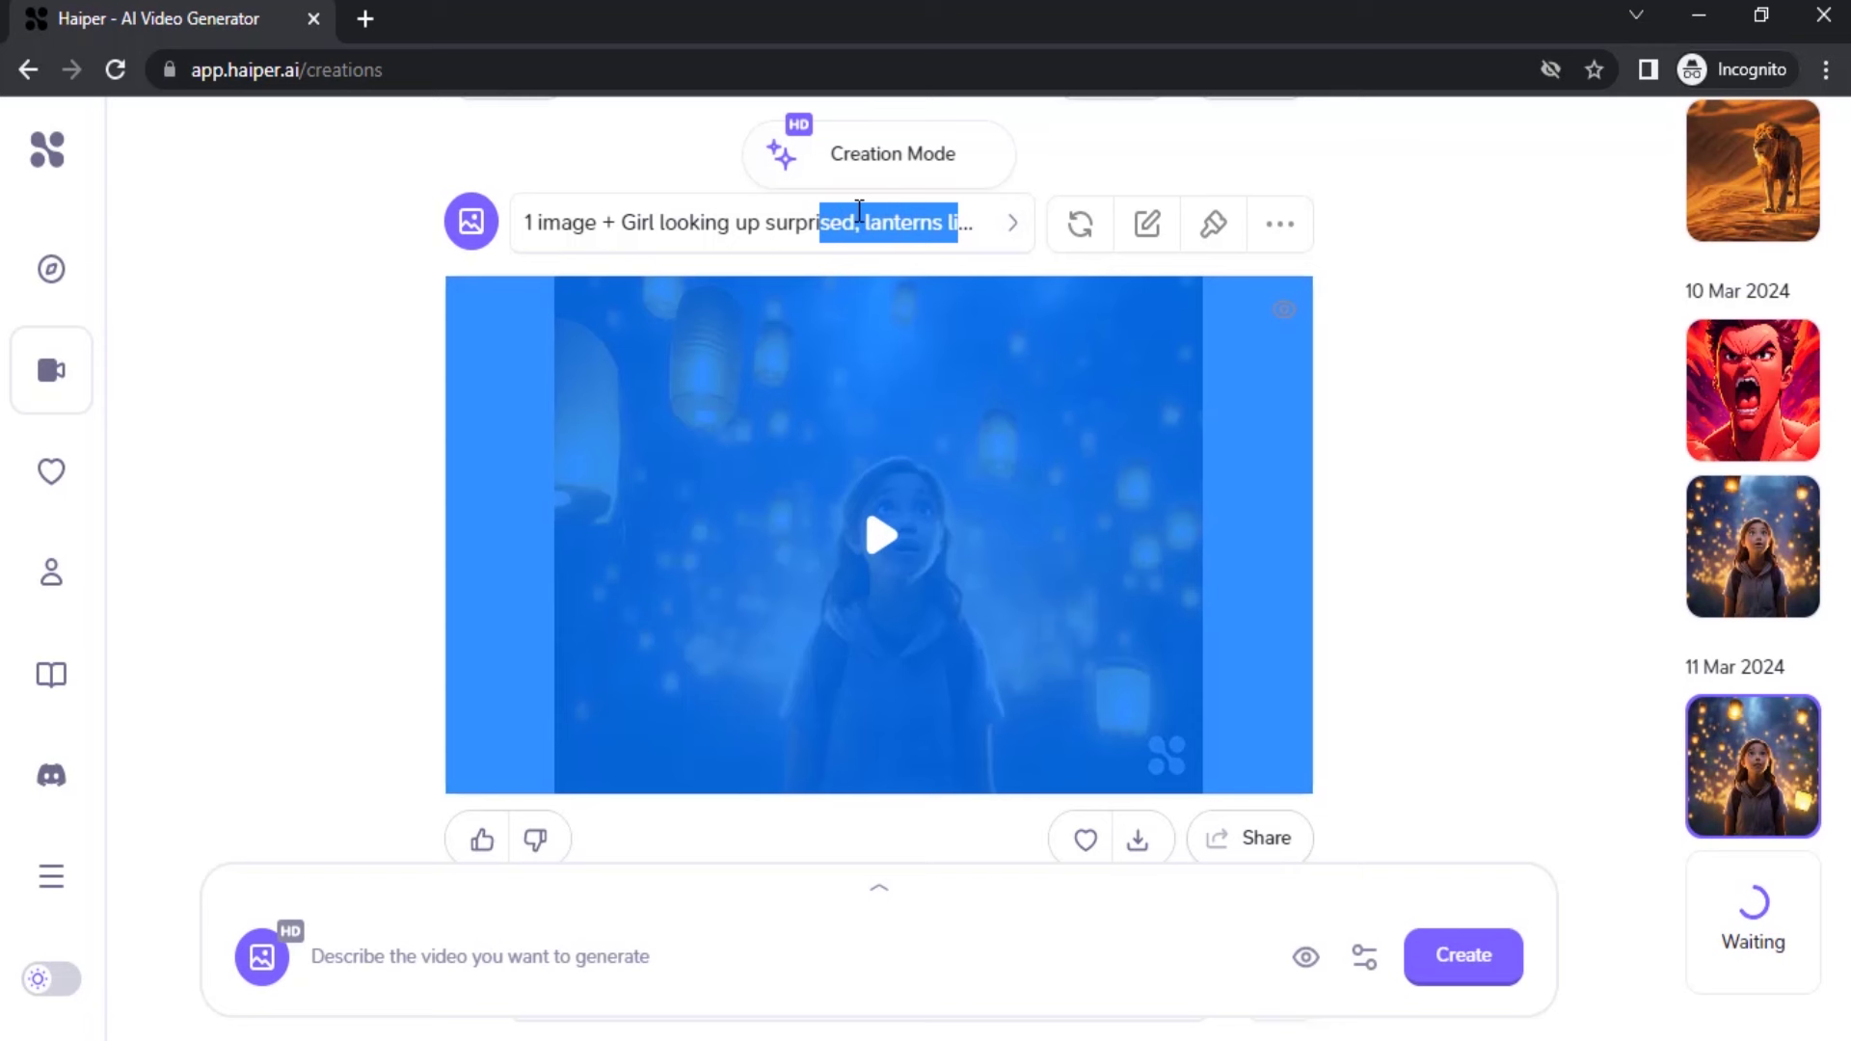
click(859, 210)
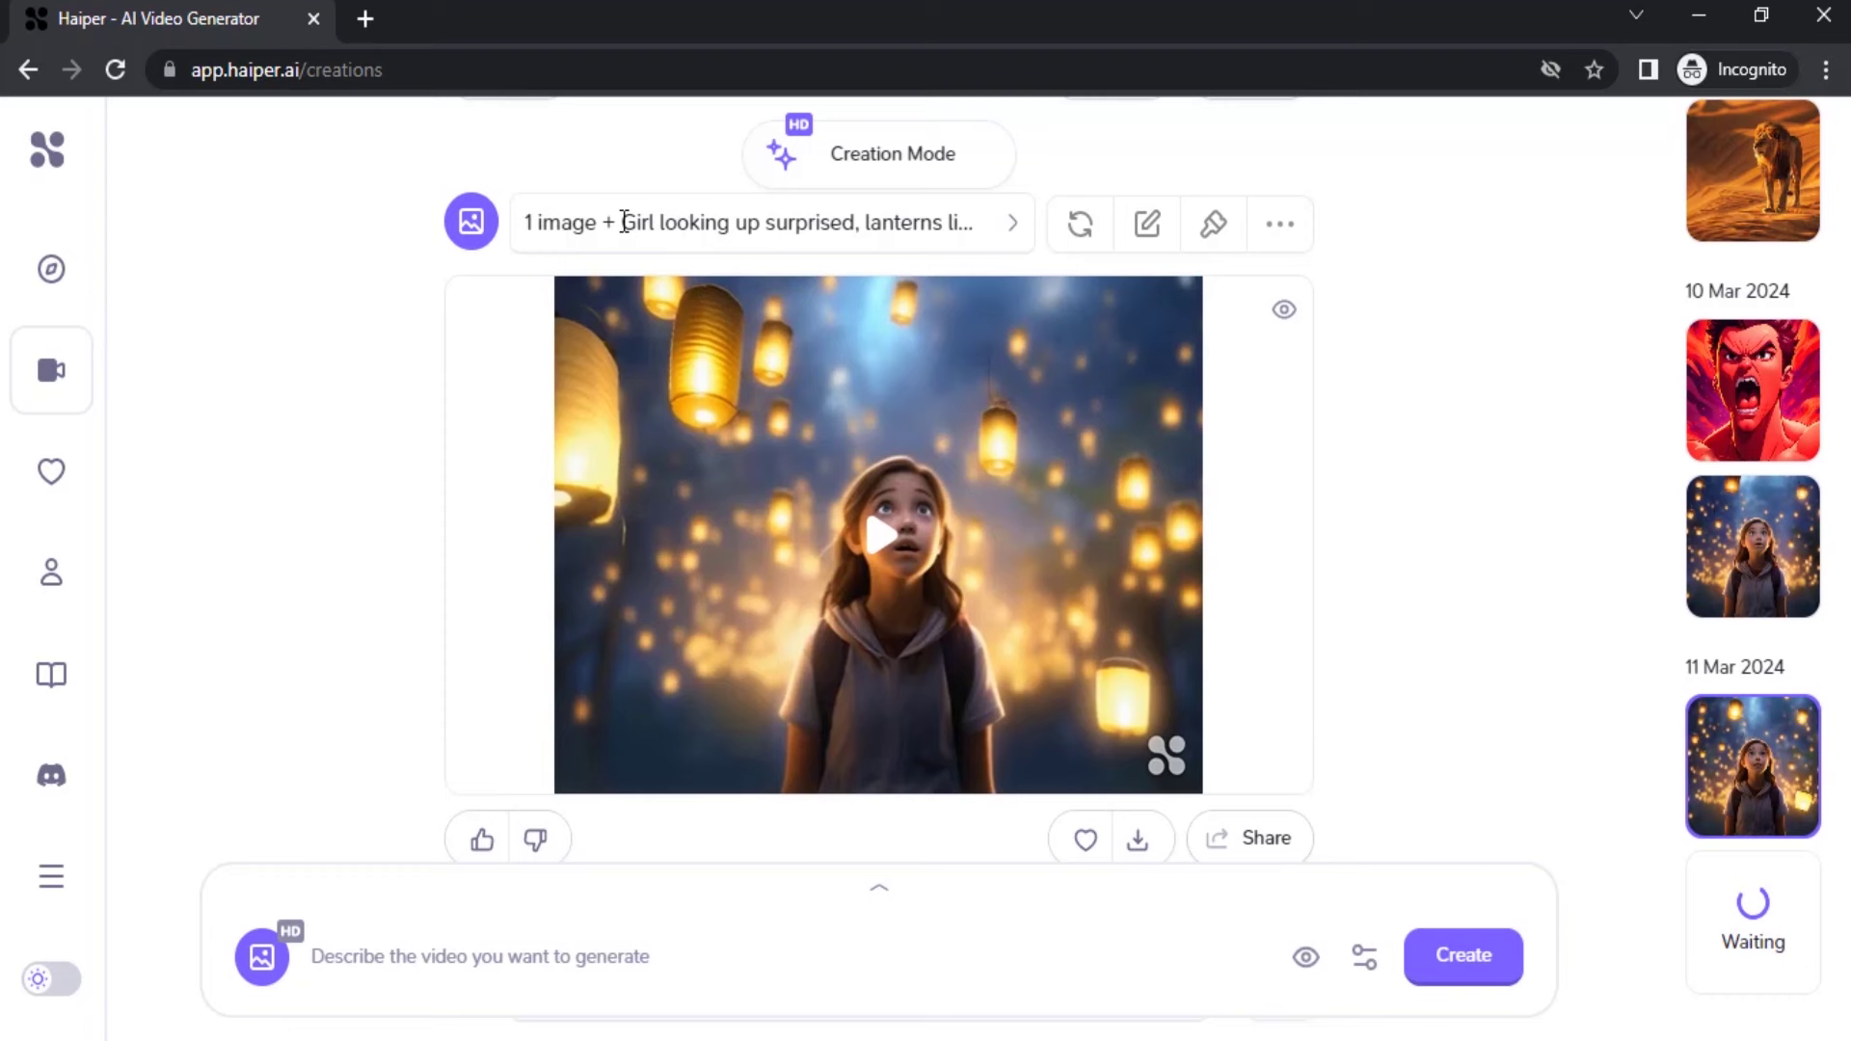
drag(624, 222, 981, 206)
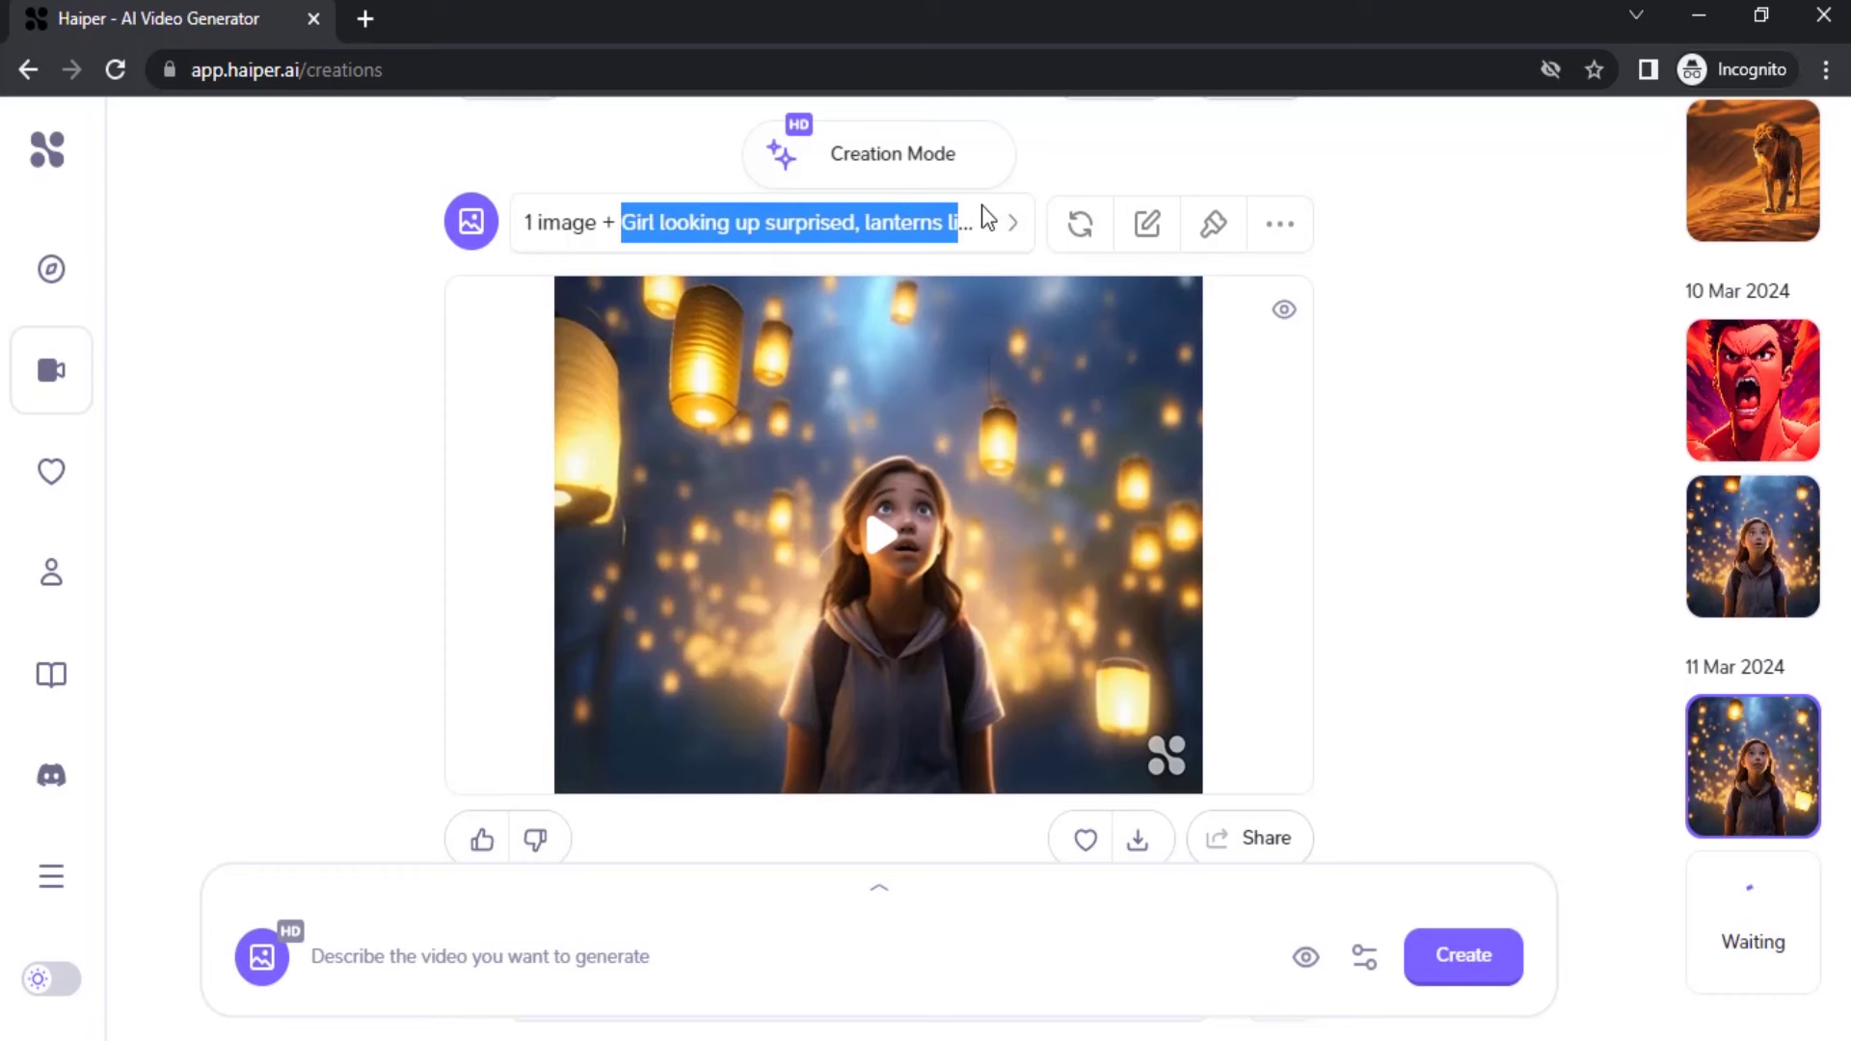
Vary the lantern clip's prompt by deleting 'lighting up', then generate the variation
click(1132, 239)
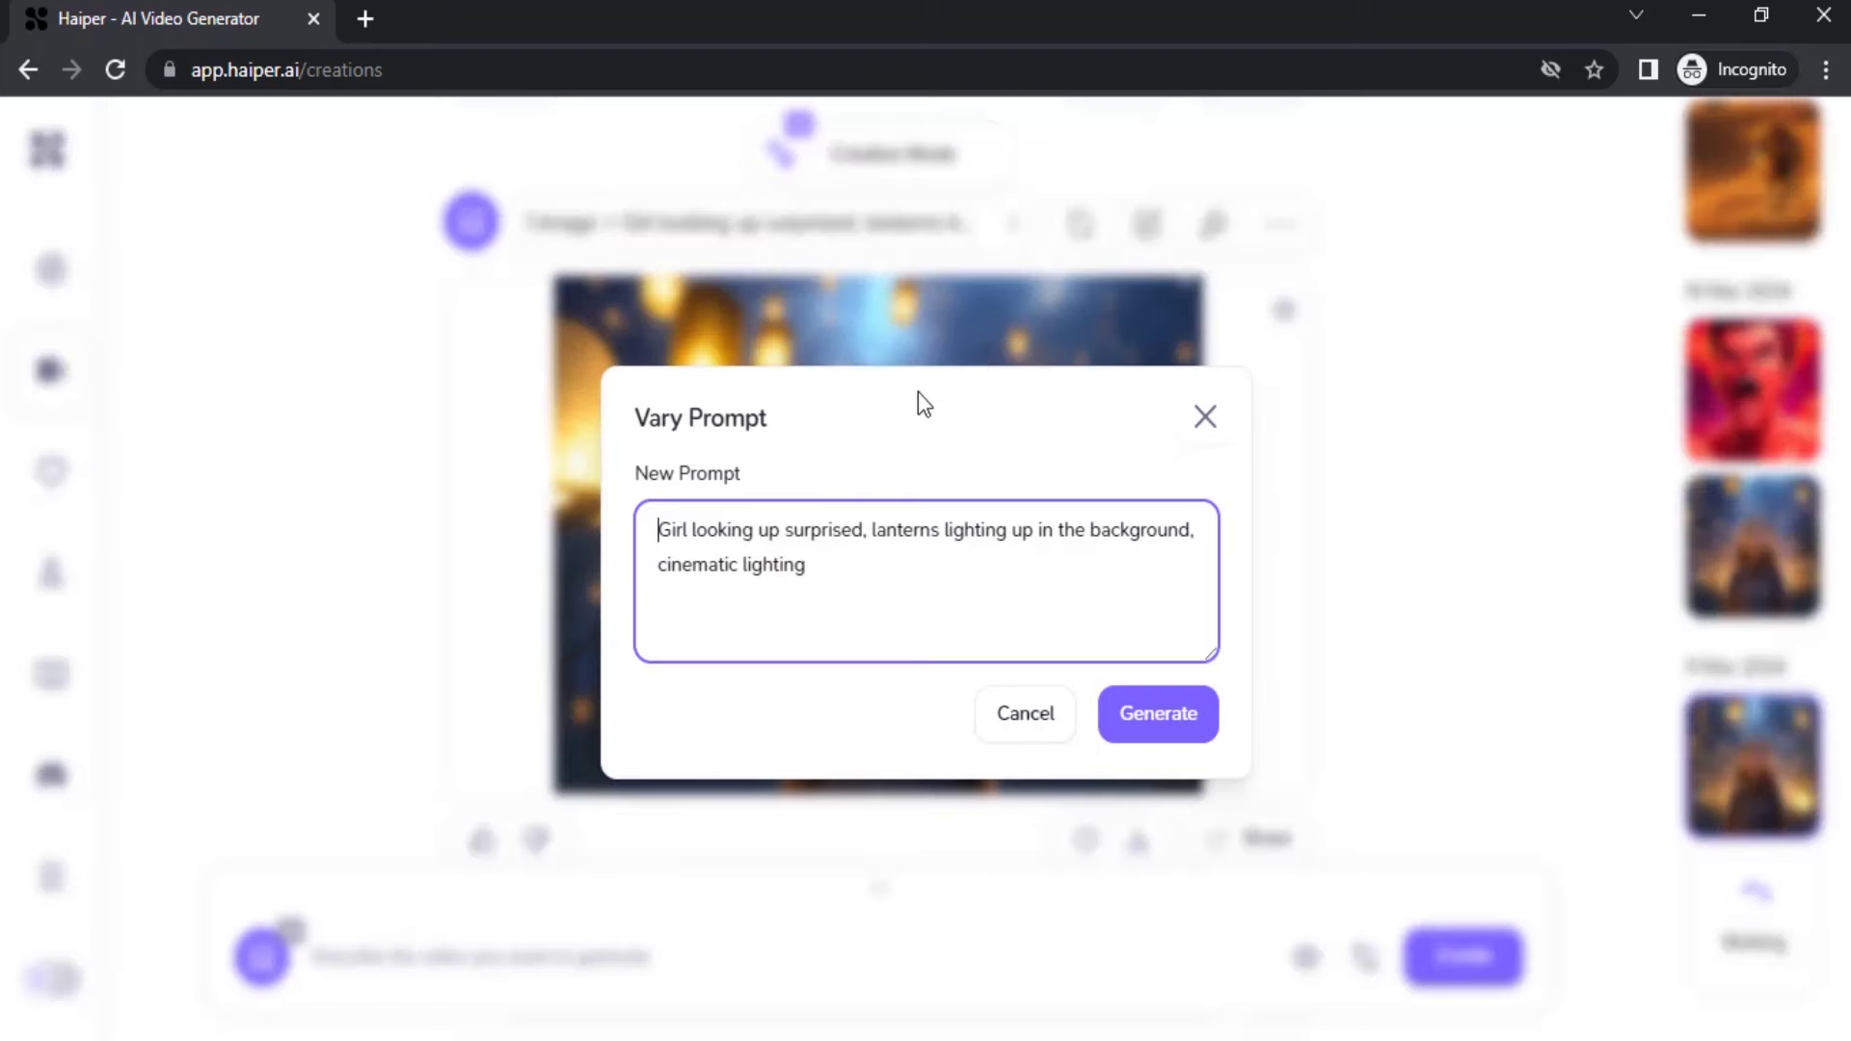
drag(945, 530, 1037, 537)
key(BackSpace)
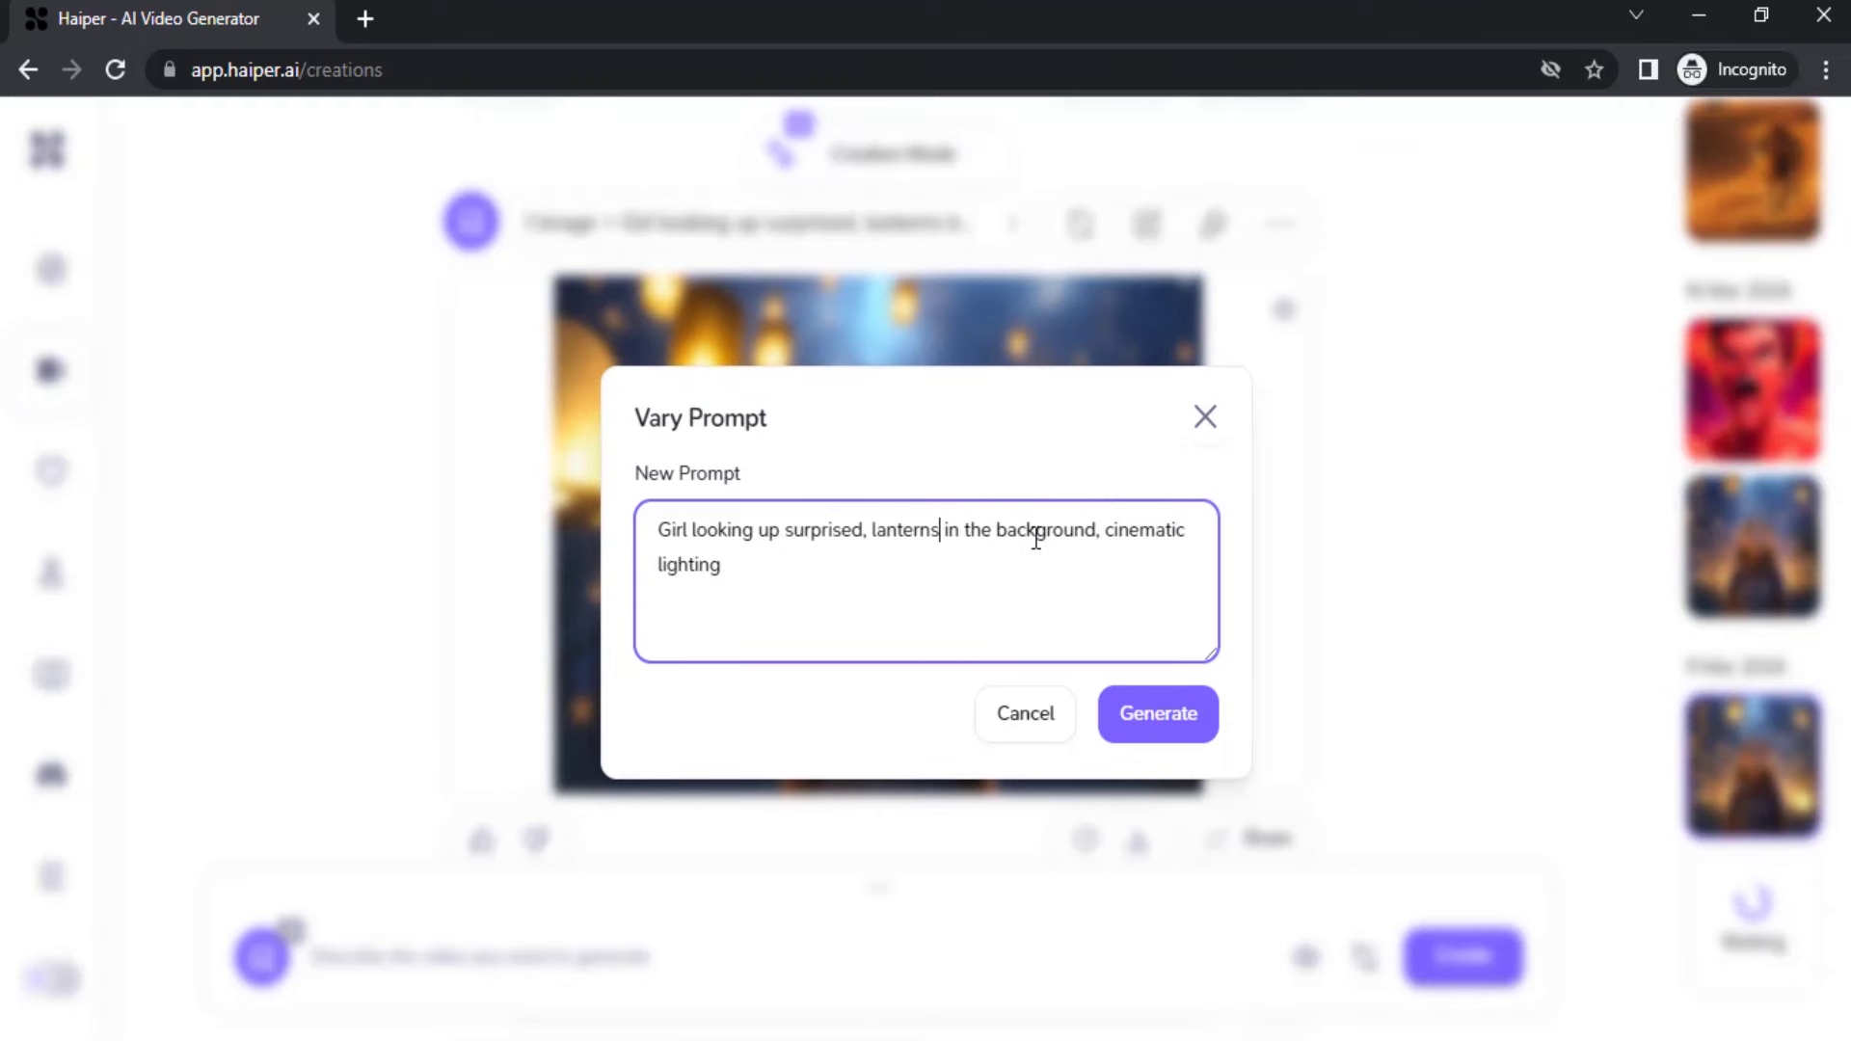
click(1161, 718)
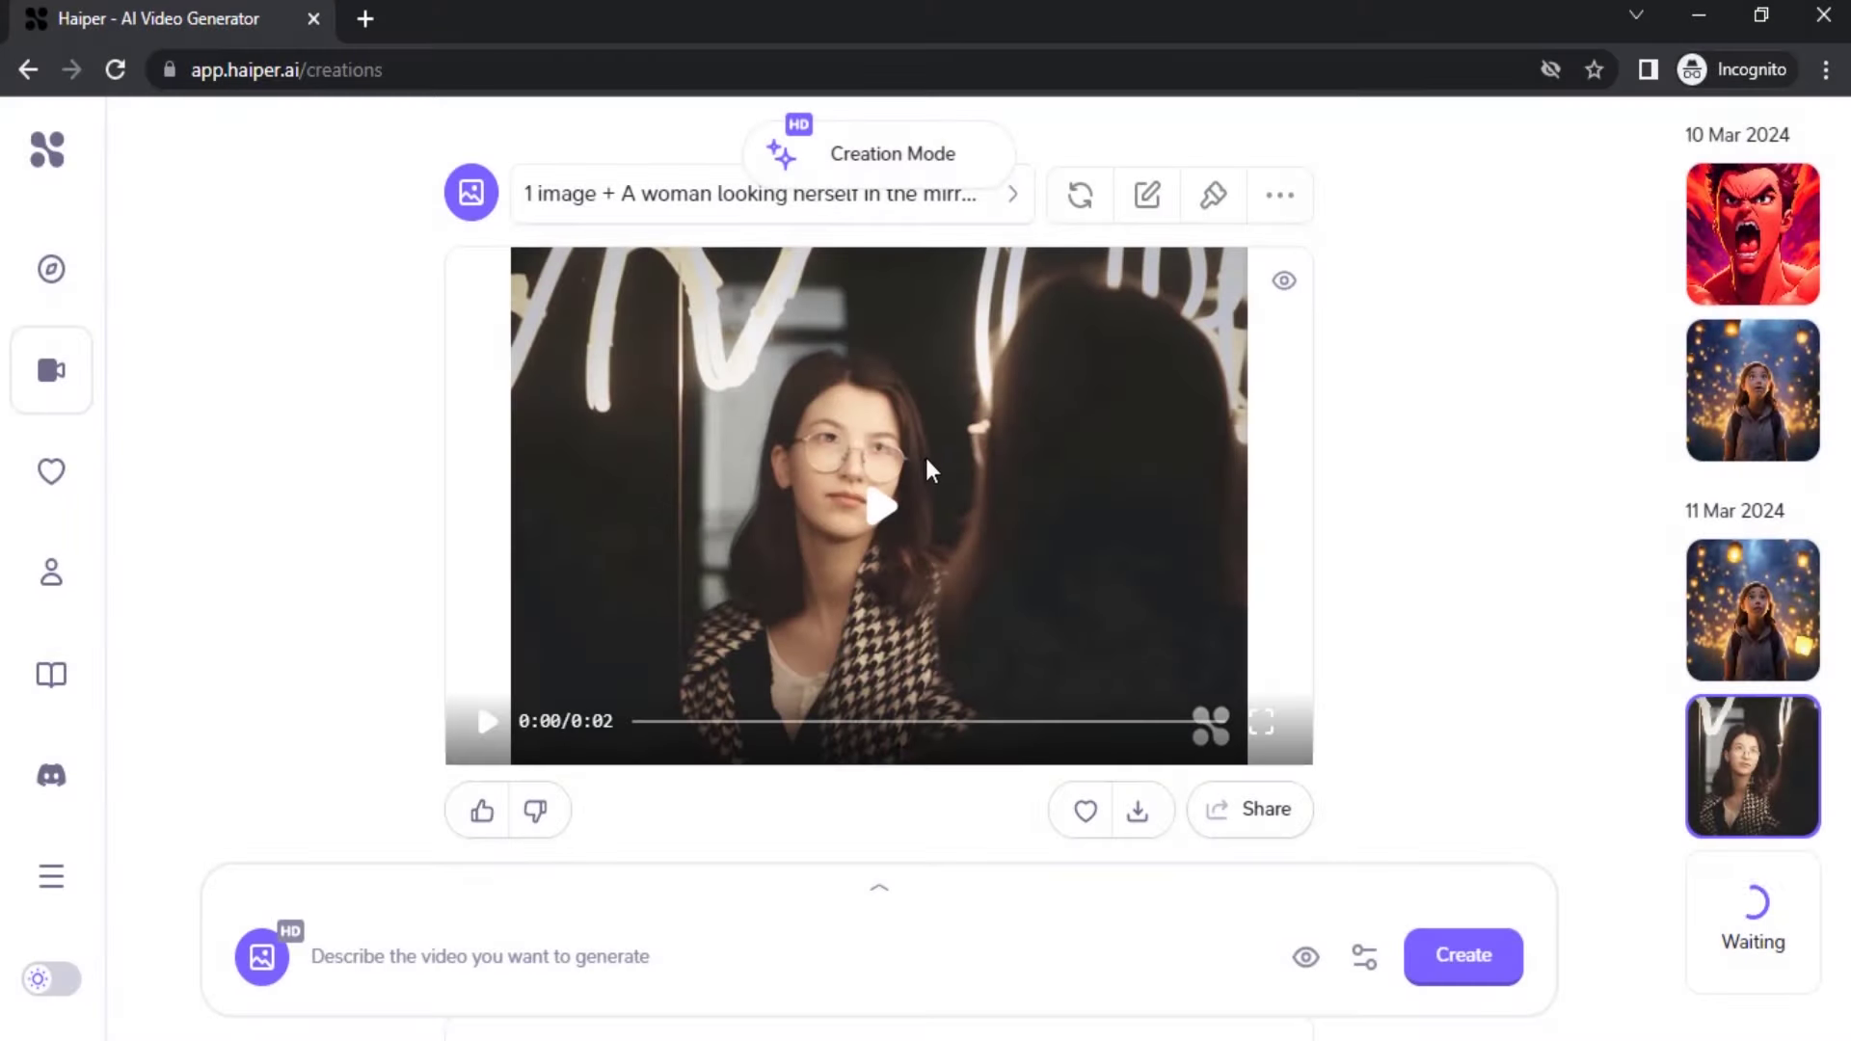
Play the finished woman-at-mirror clip
click(884, 507)
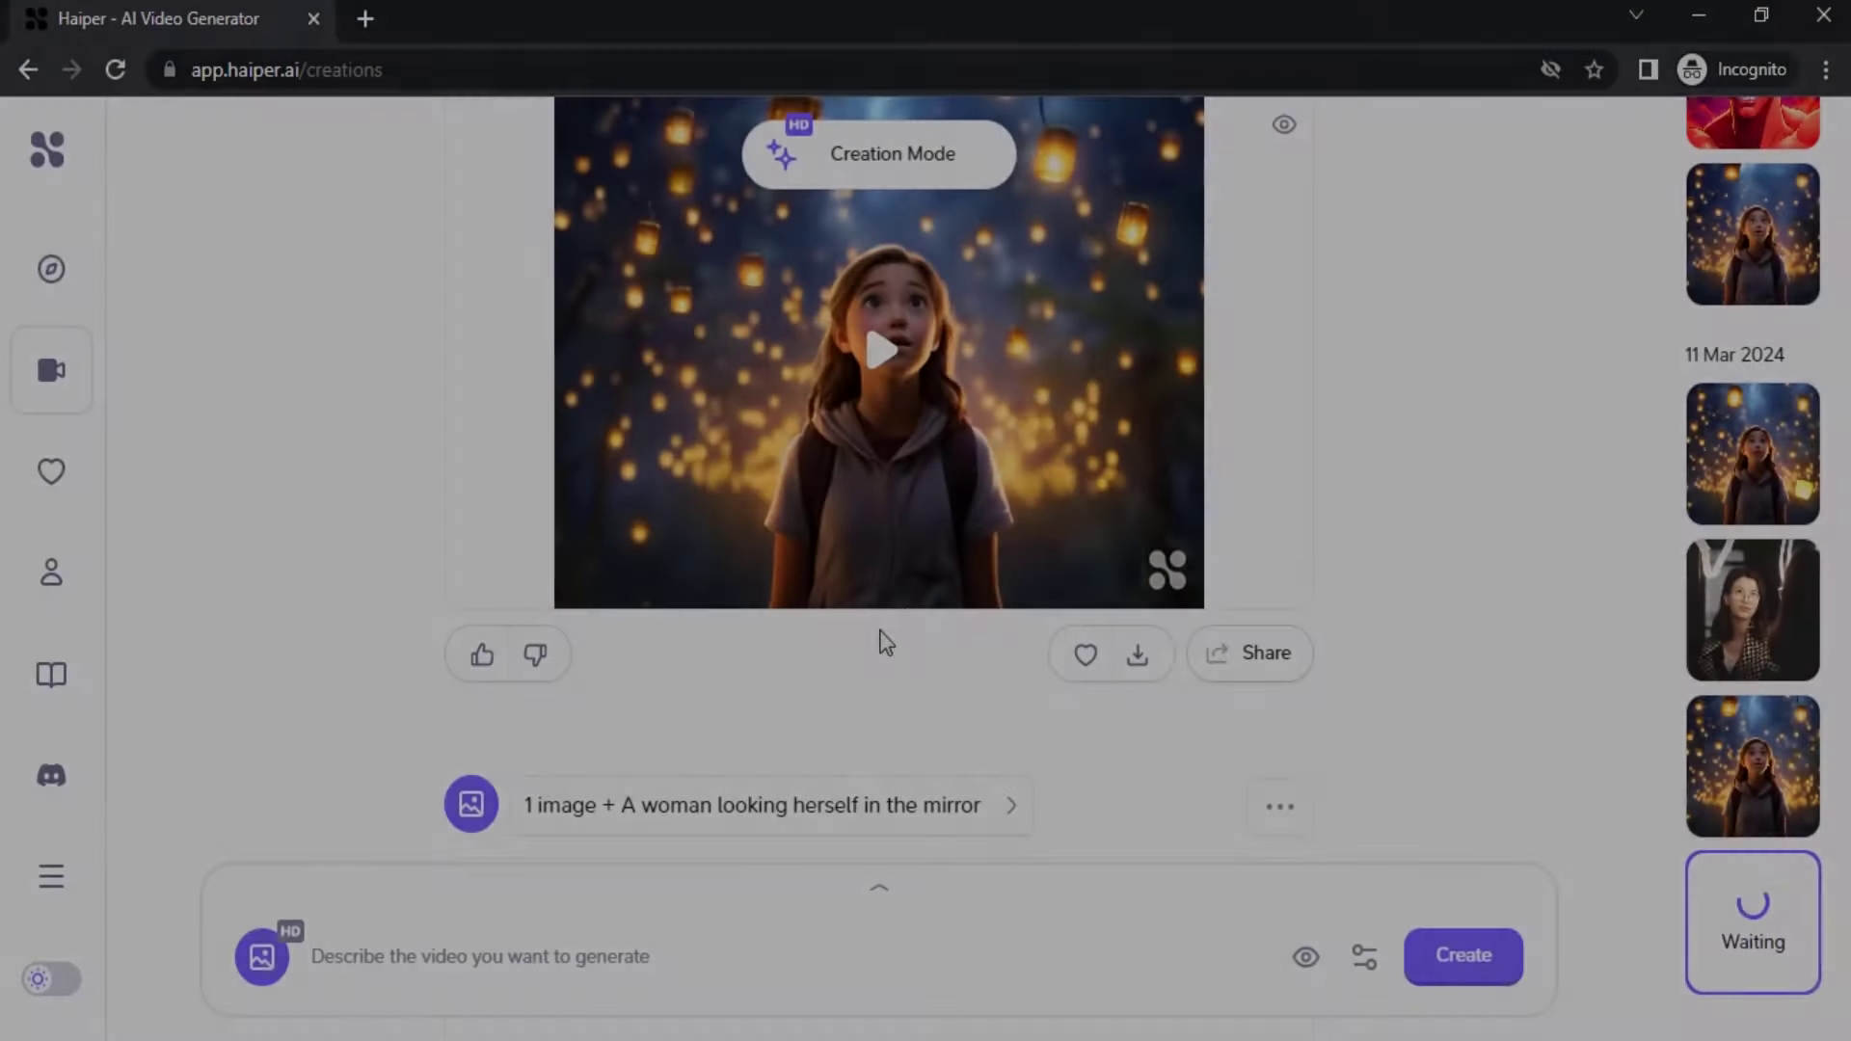
scroll(946, 611, down, 10)
scroll(923, 632, down, 3)
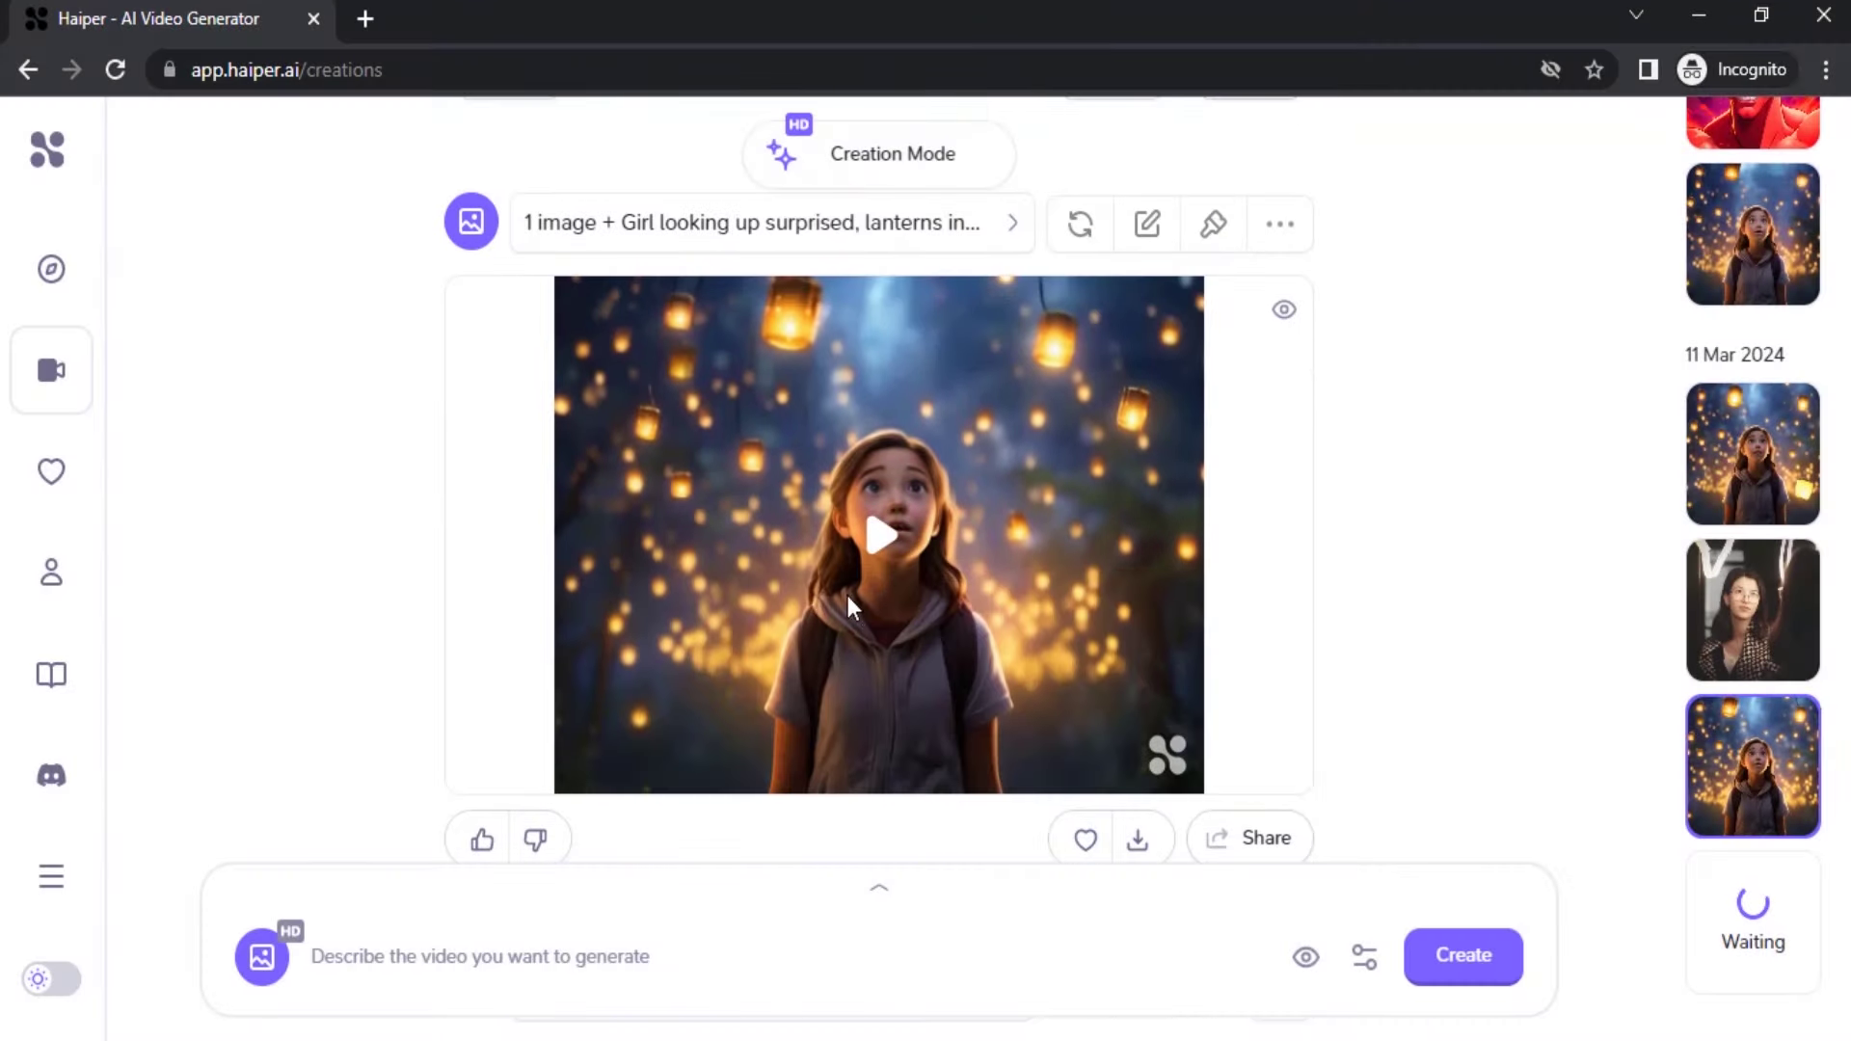
Play the 'lanterns in the background' variation three times
click(879, 542)
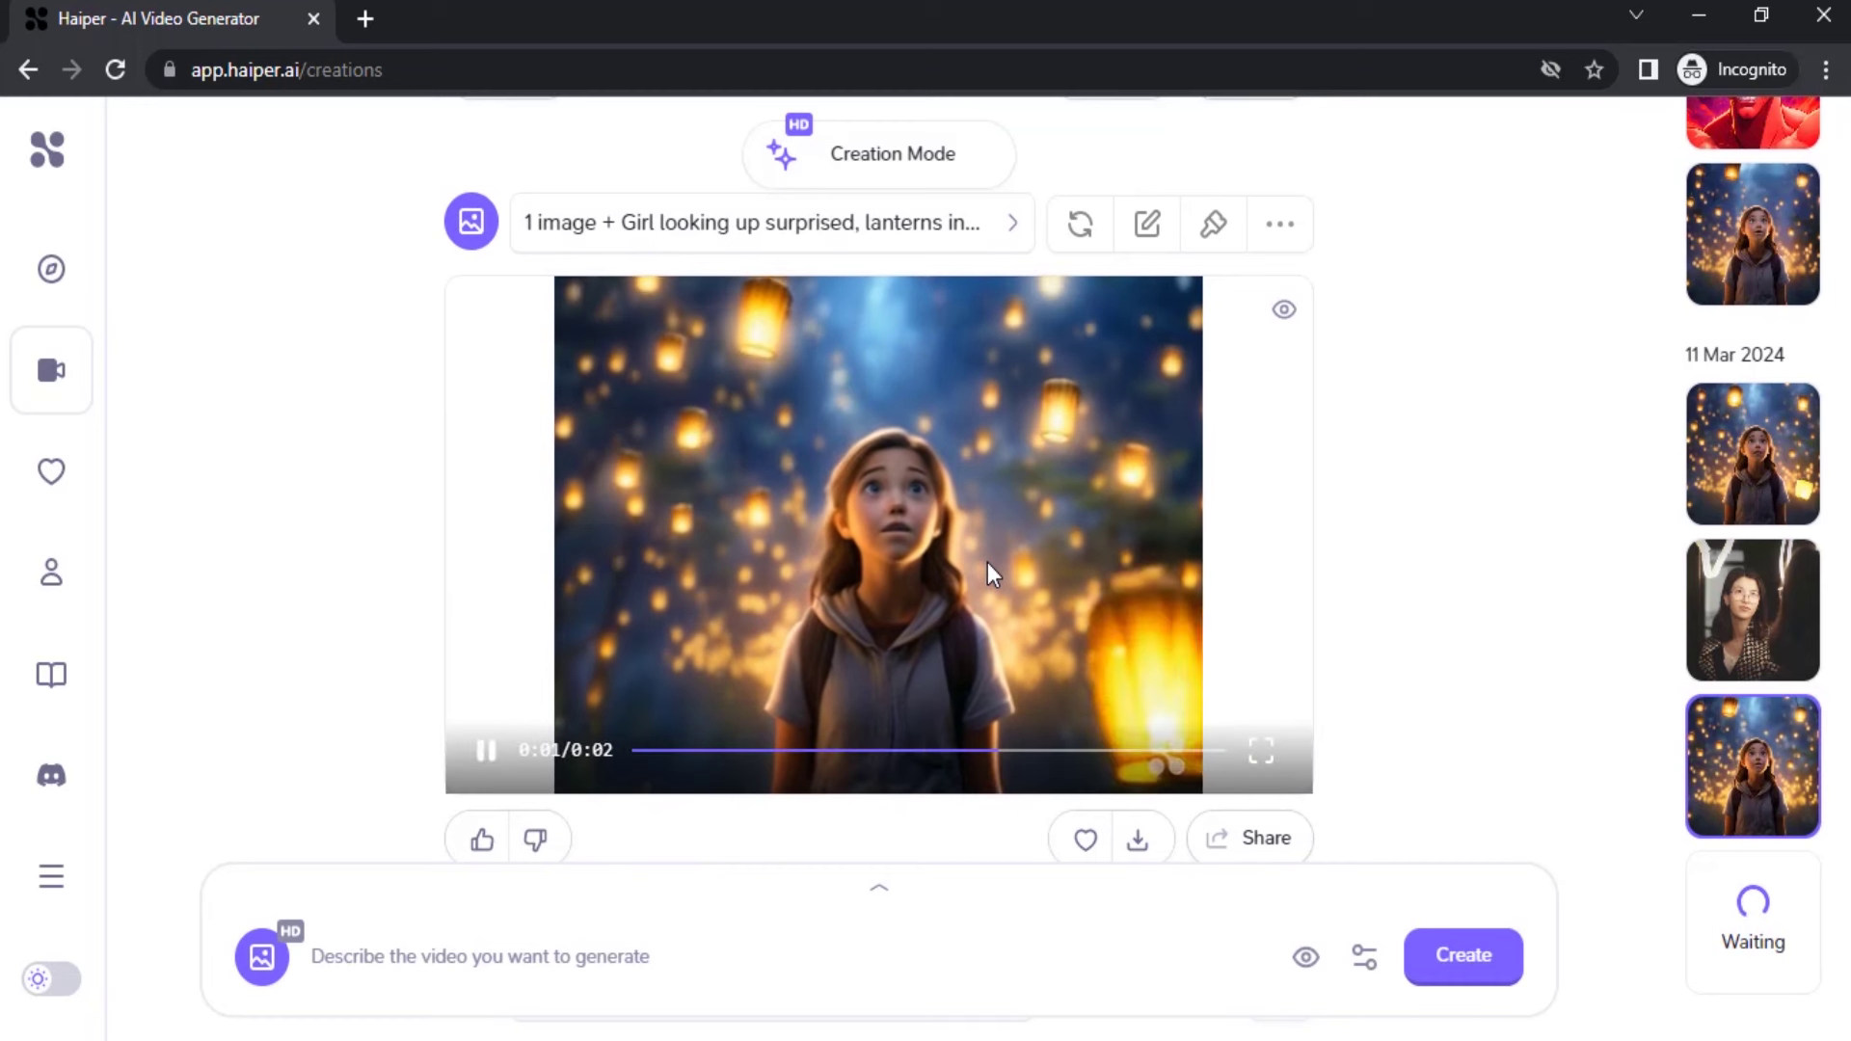
click(905, 540)
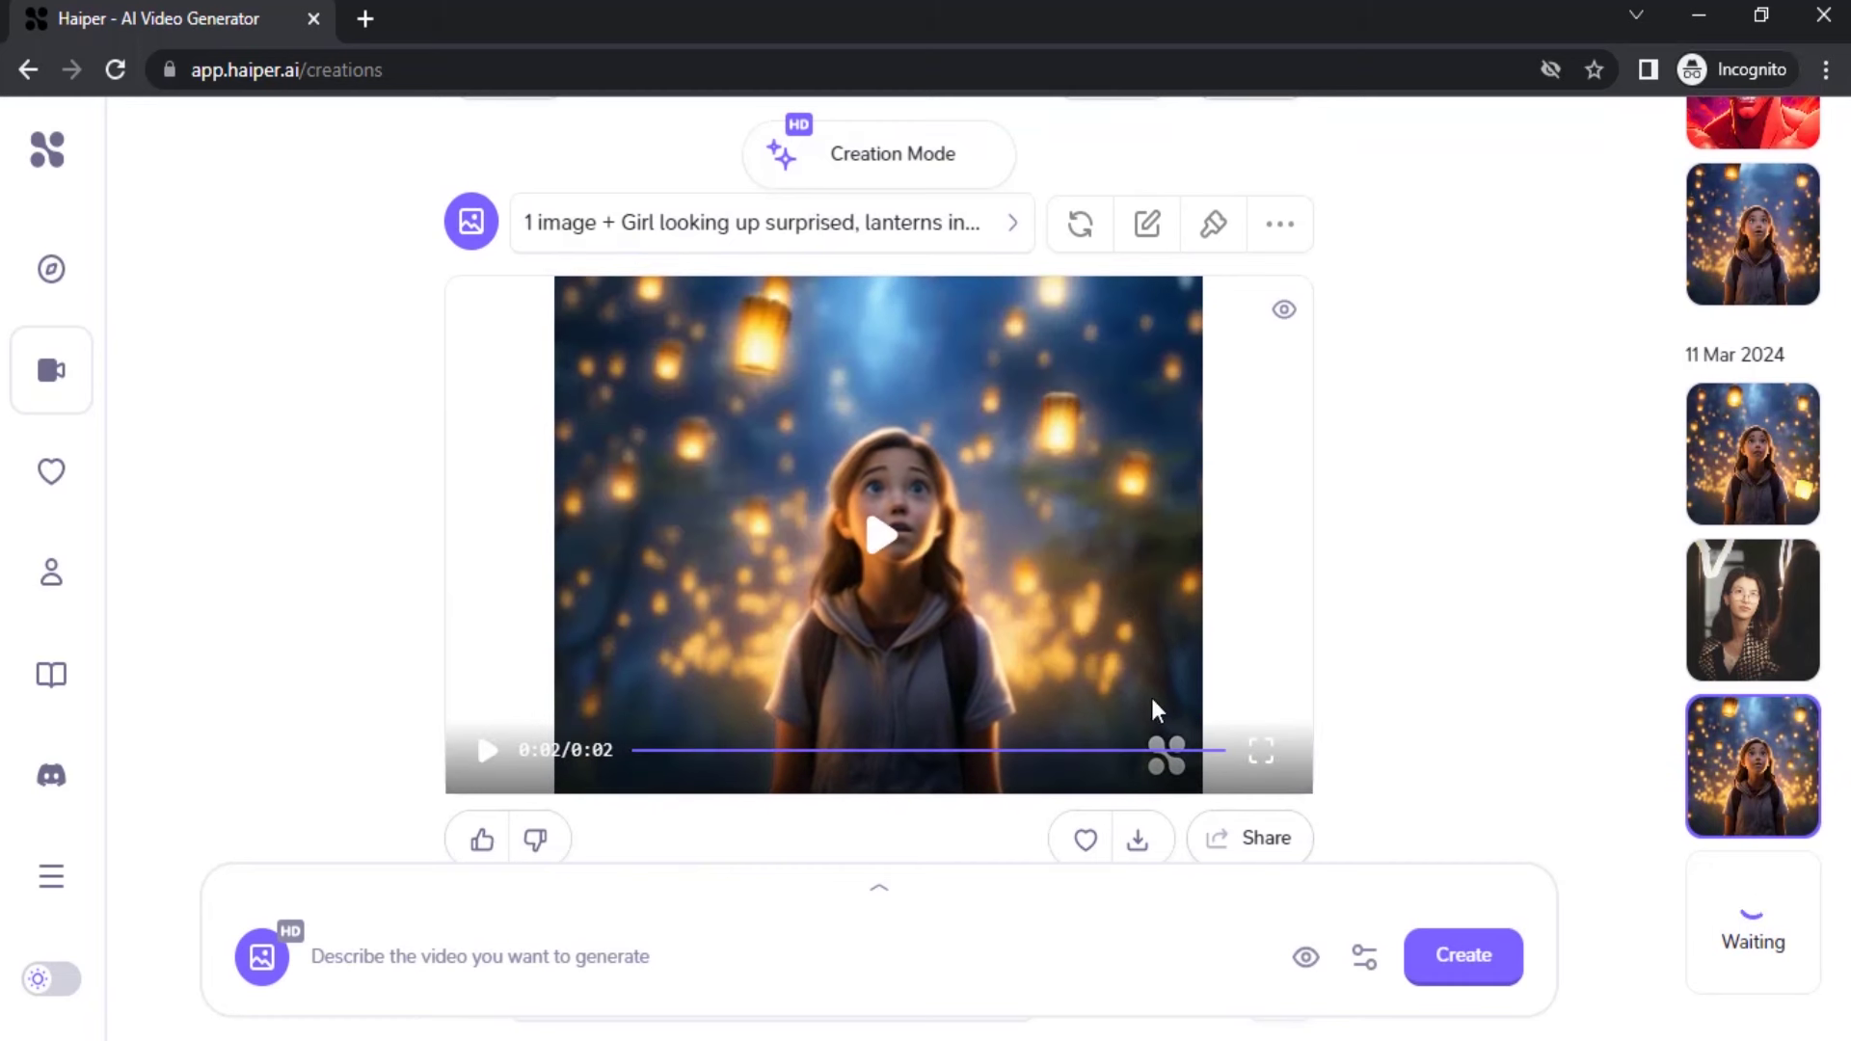
click(867, 538)
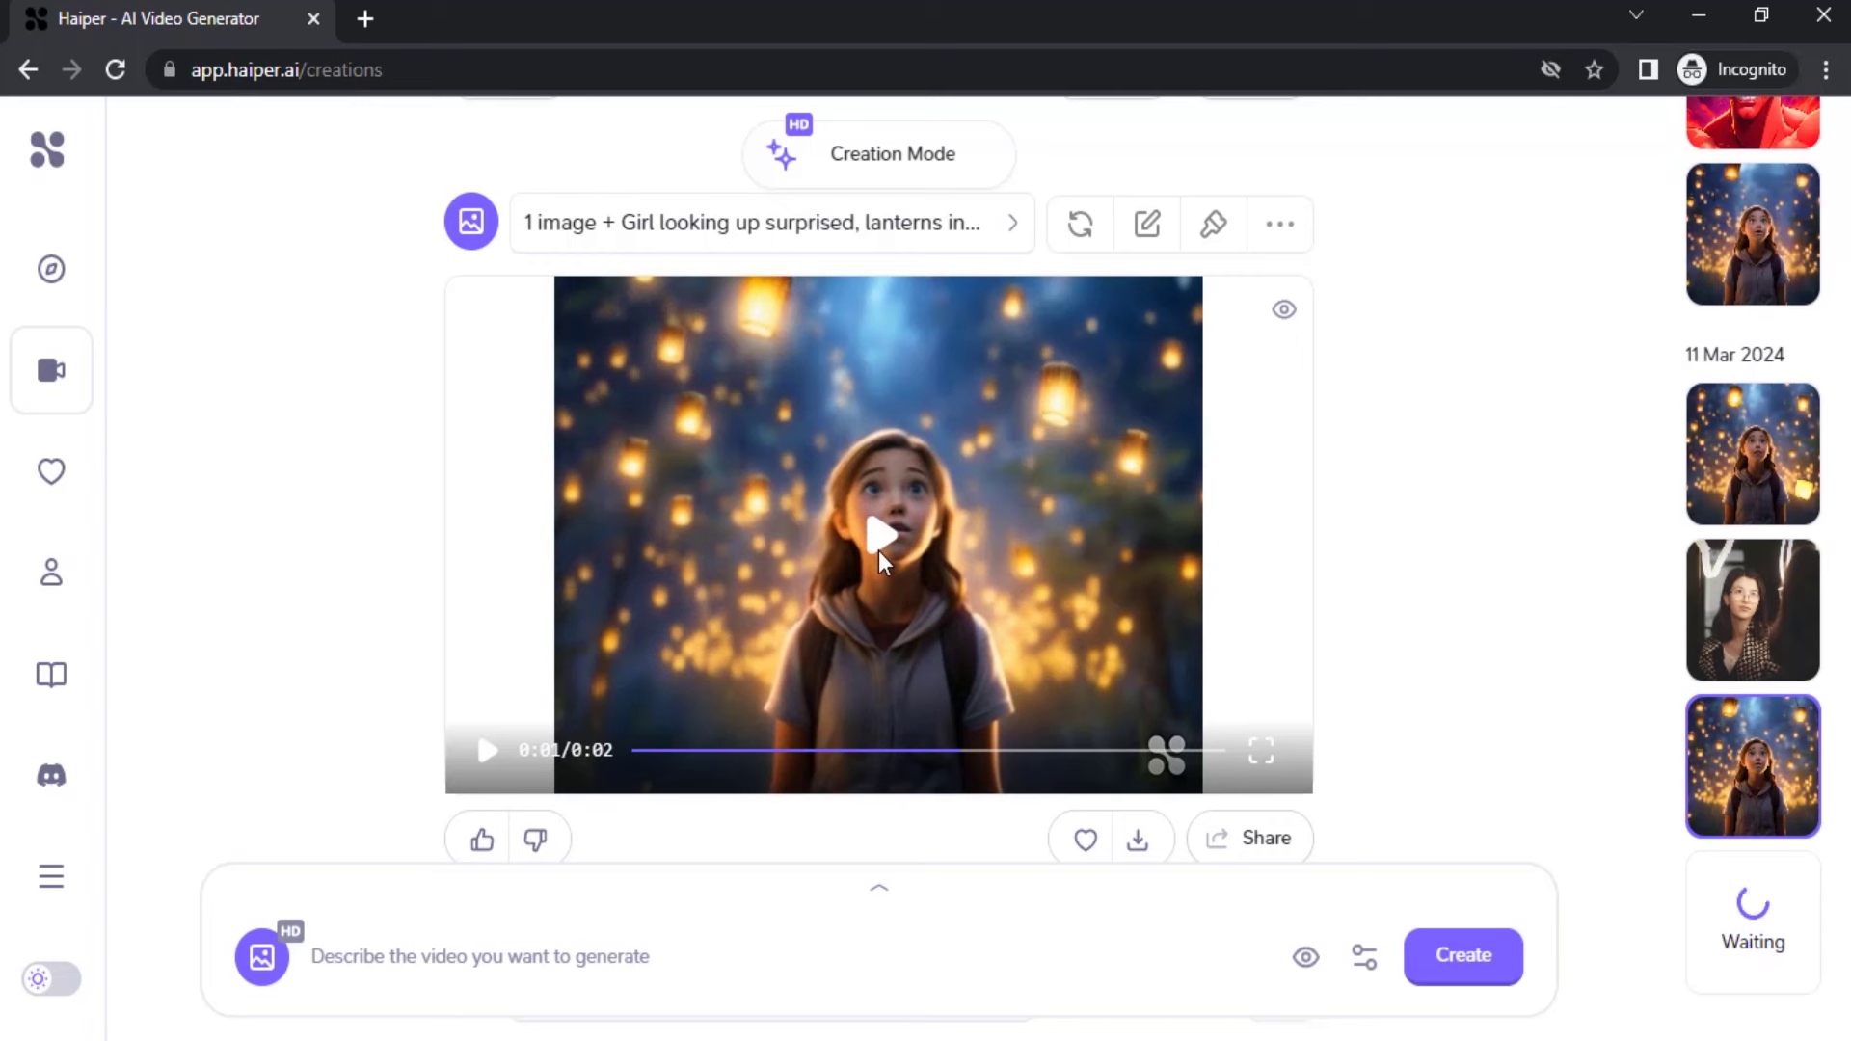
scroll(877, 551, down, 5)
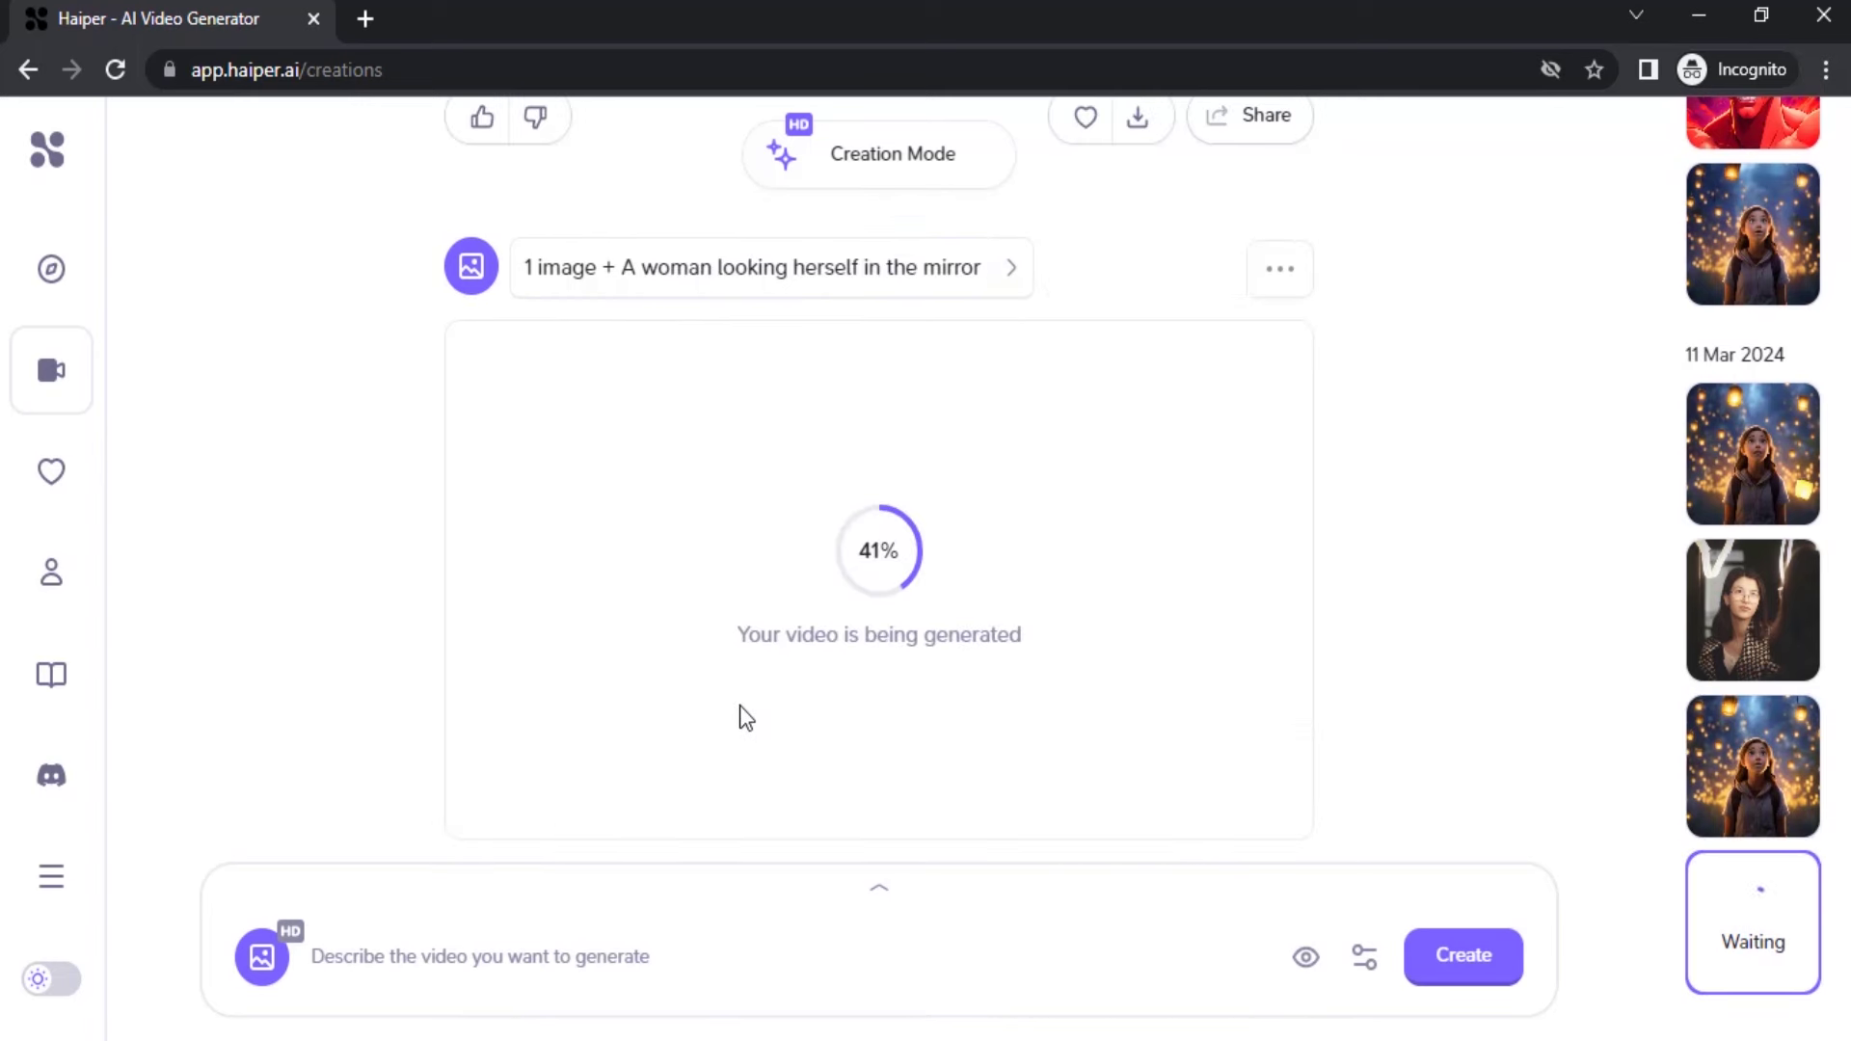
Upload the old man photo and create a clip prompted 'old man looking sad'
click(261, 957)
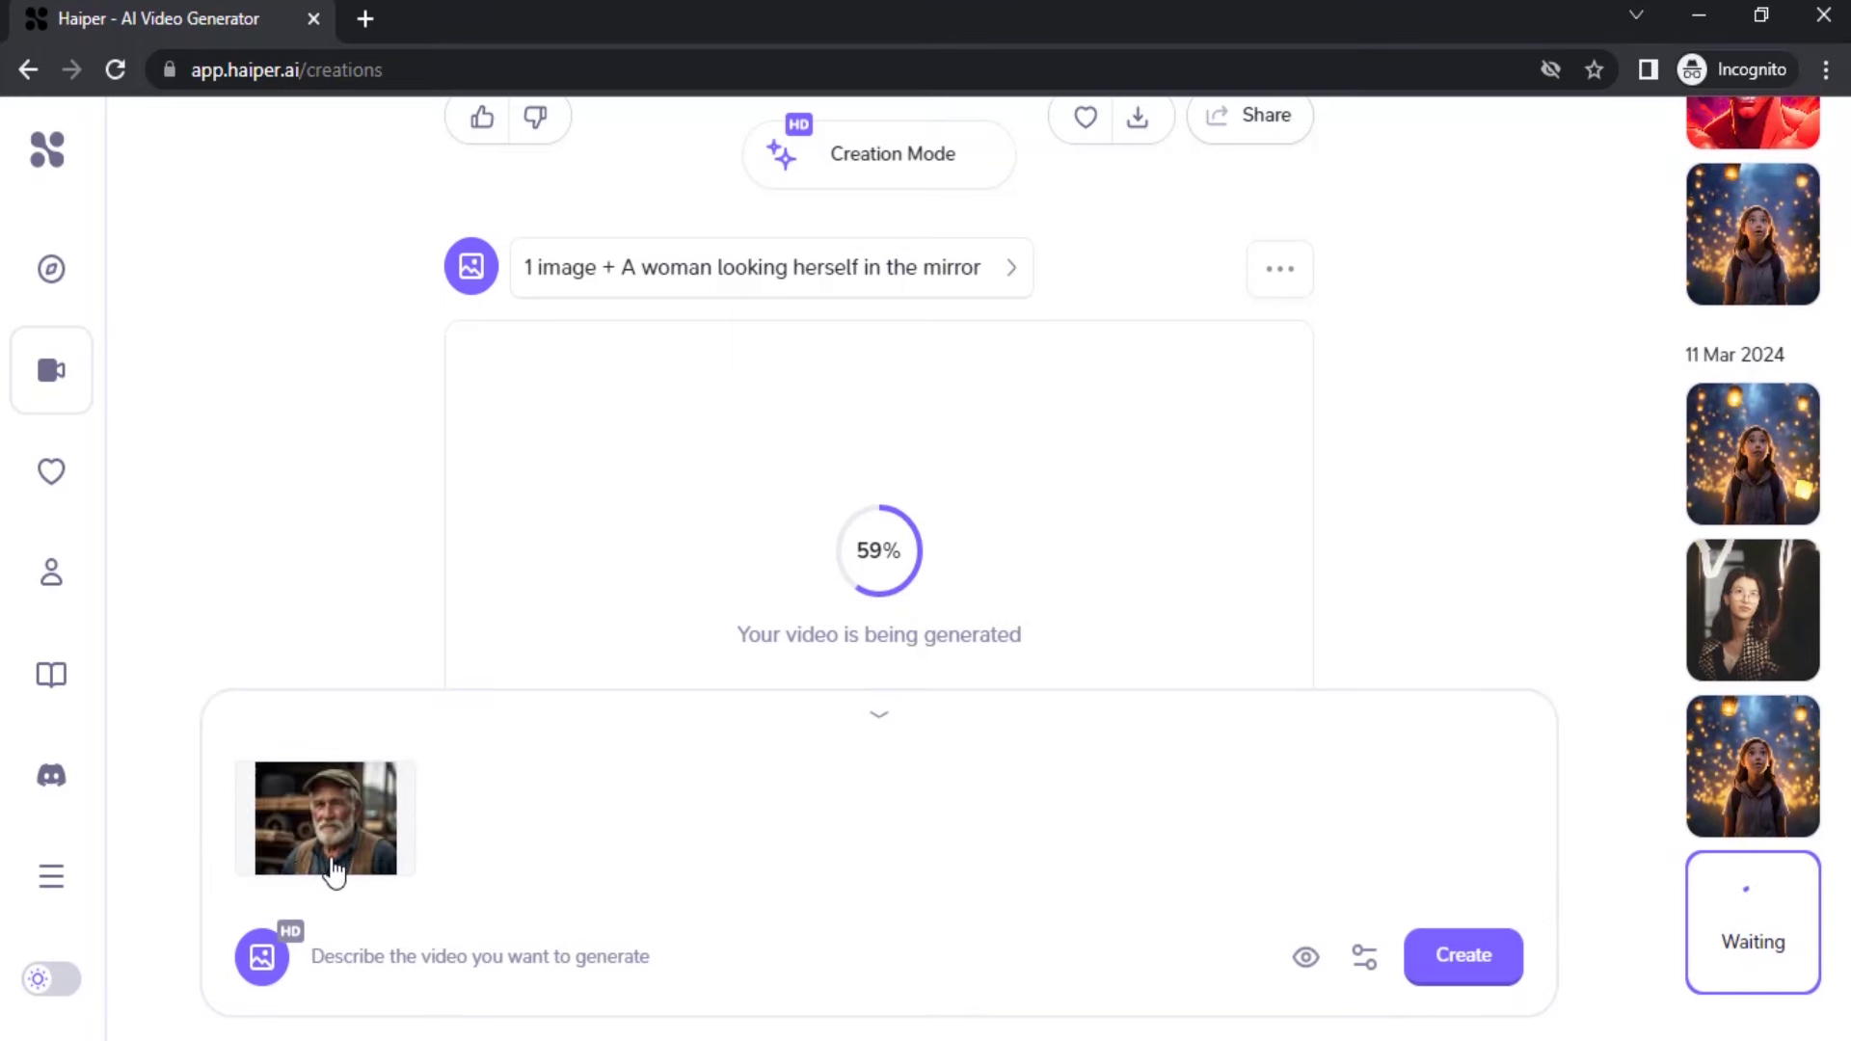
click(487, 955)
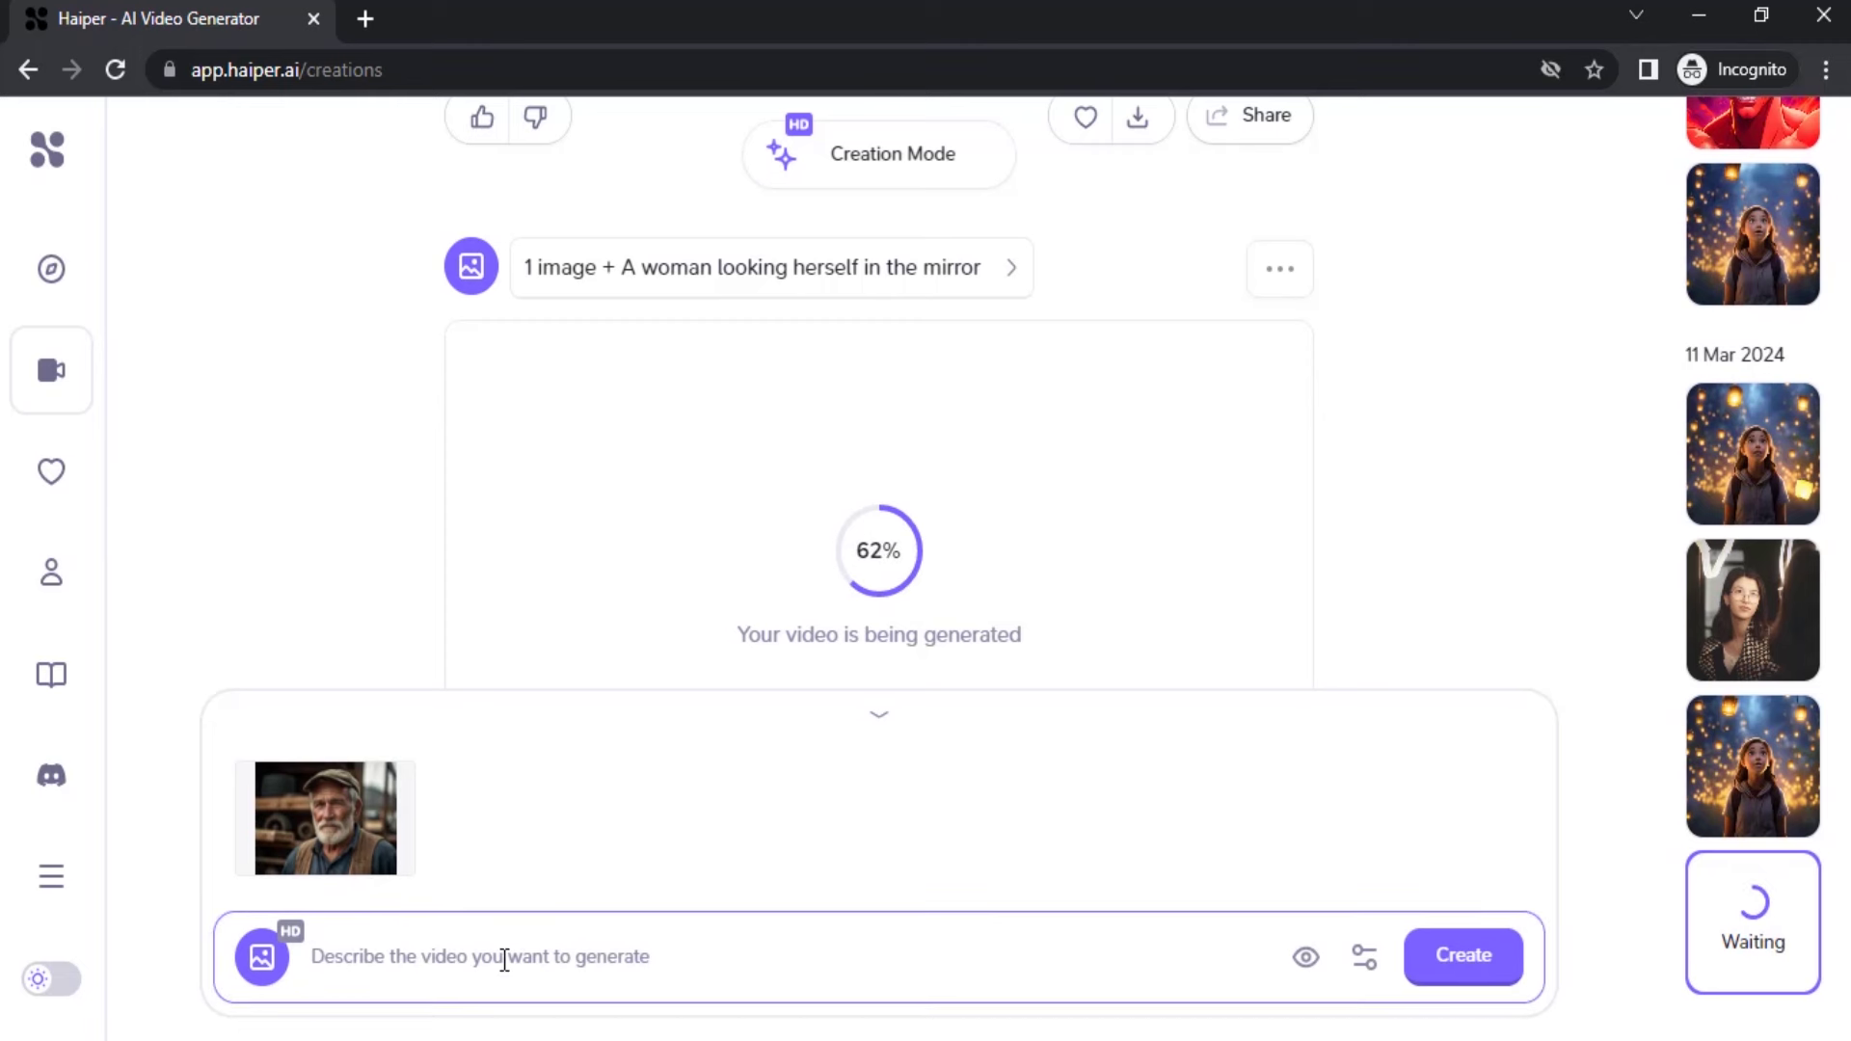
text(old man looking sas)
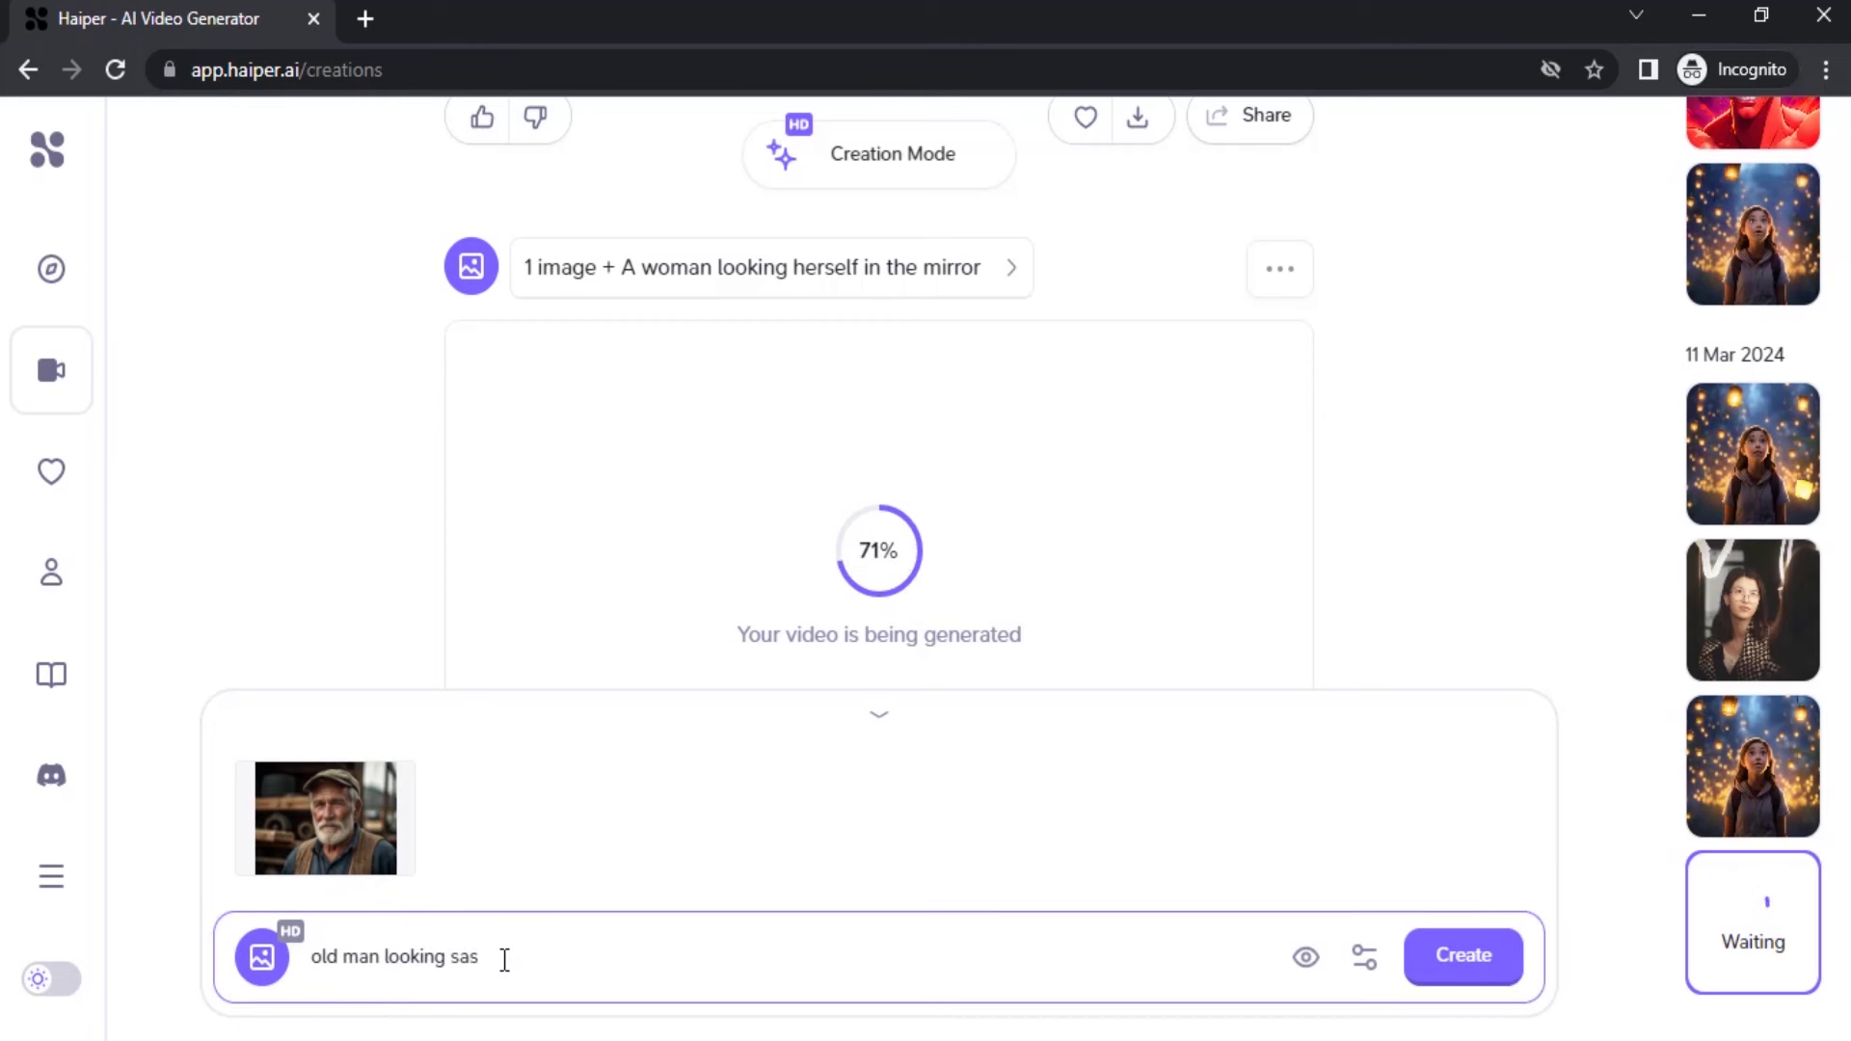
key(BackSpace)
text(d)
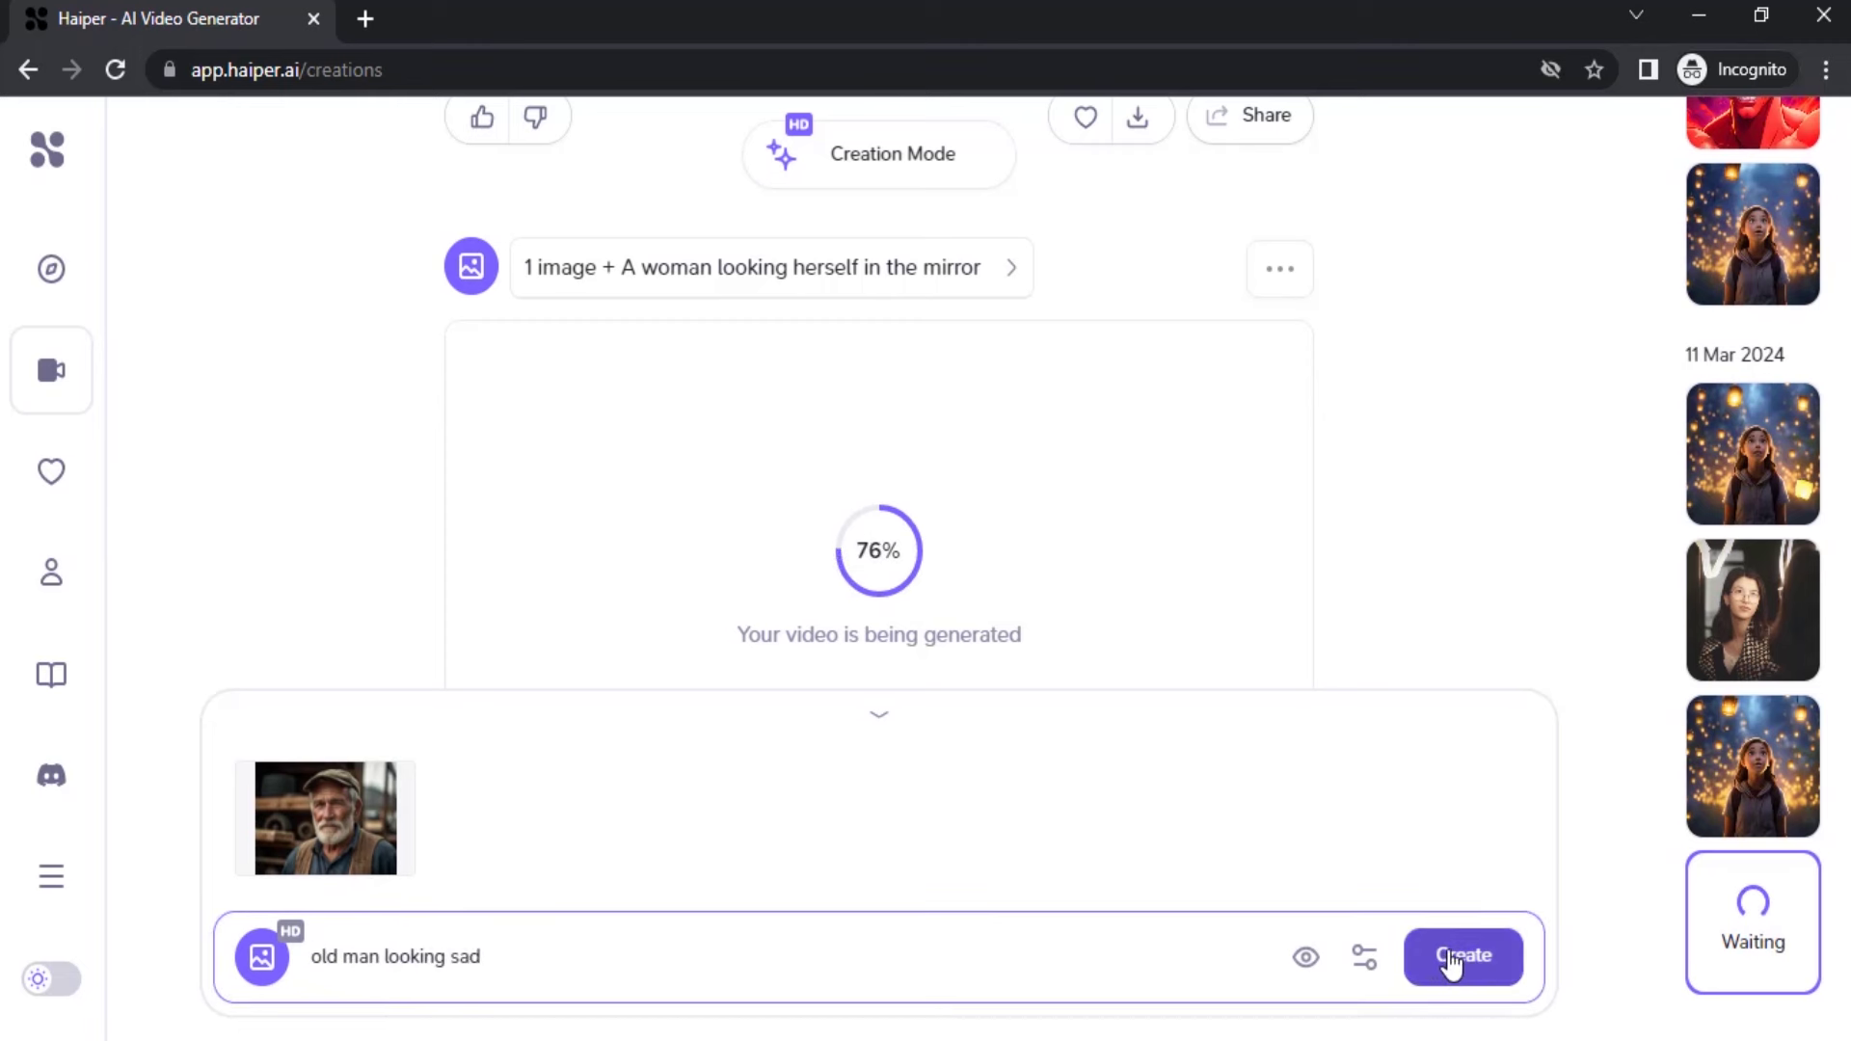
click(1451, 957)
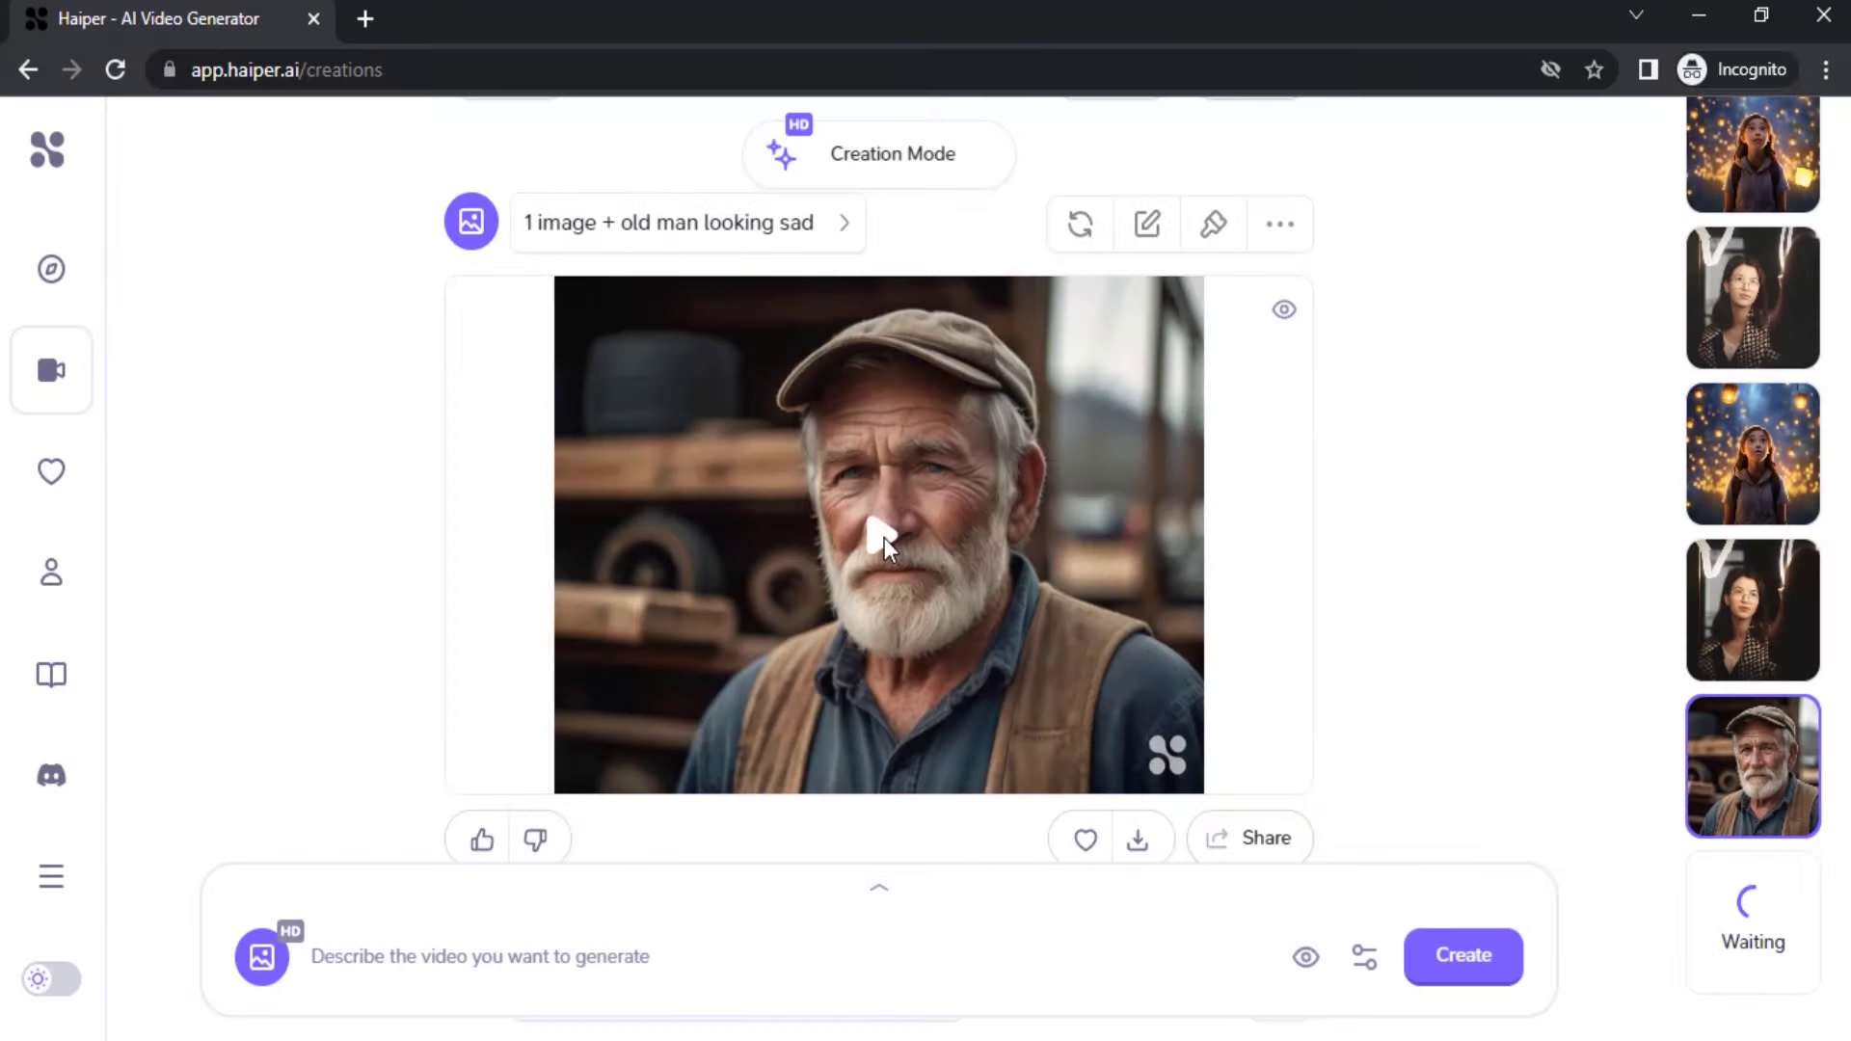
Play the finished 'old man looking sad' clip and replay it
click(883, 538)
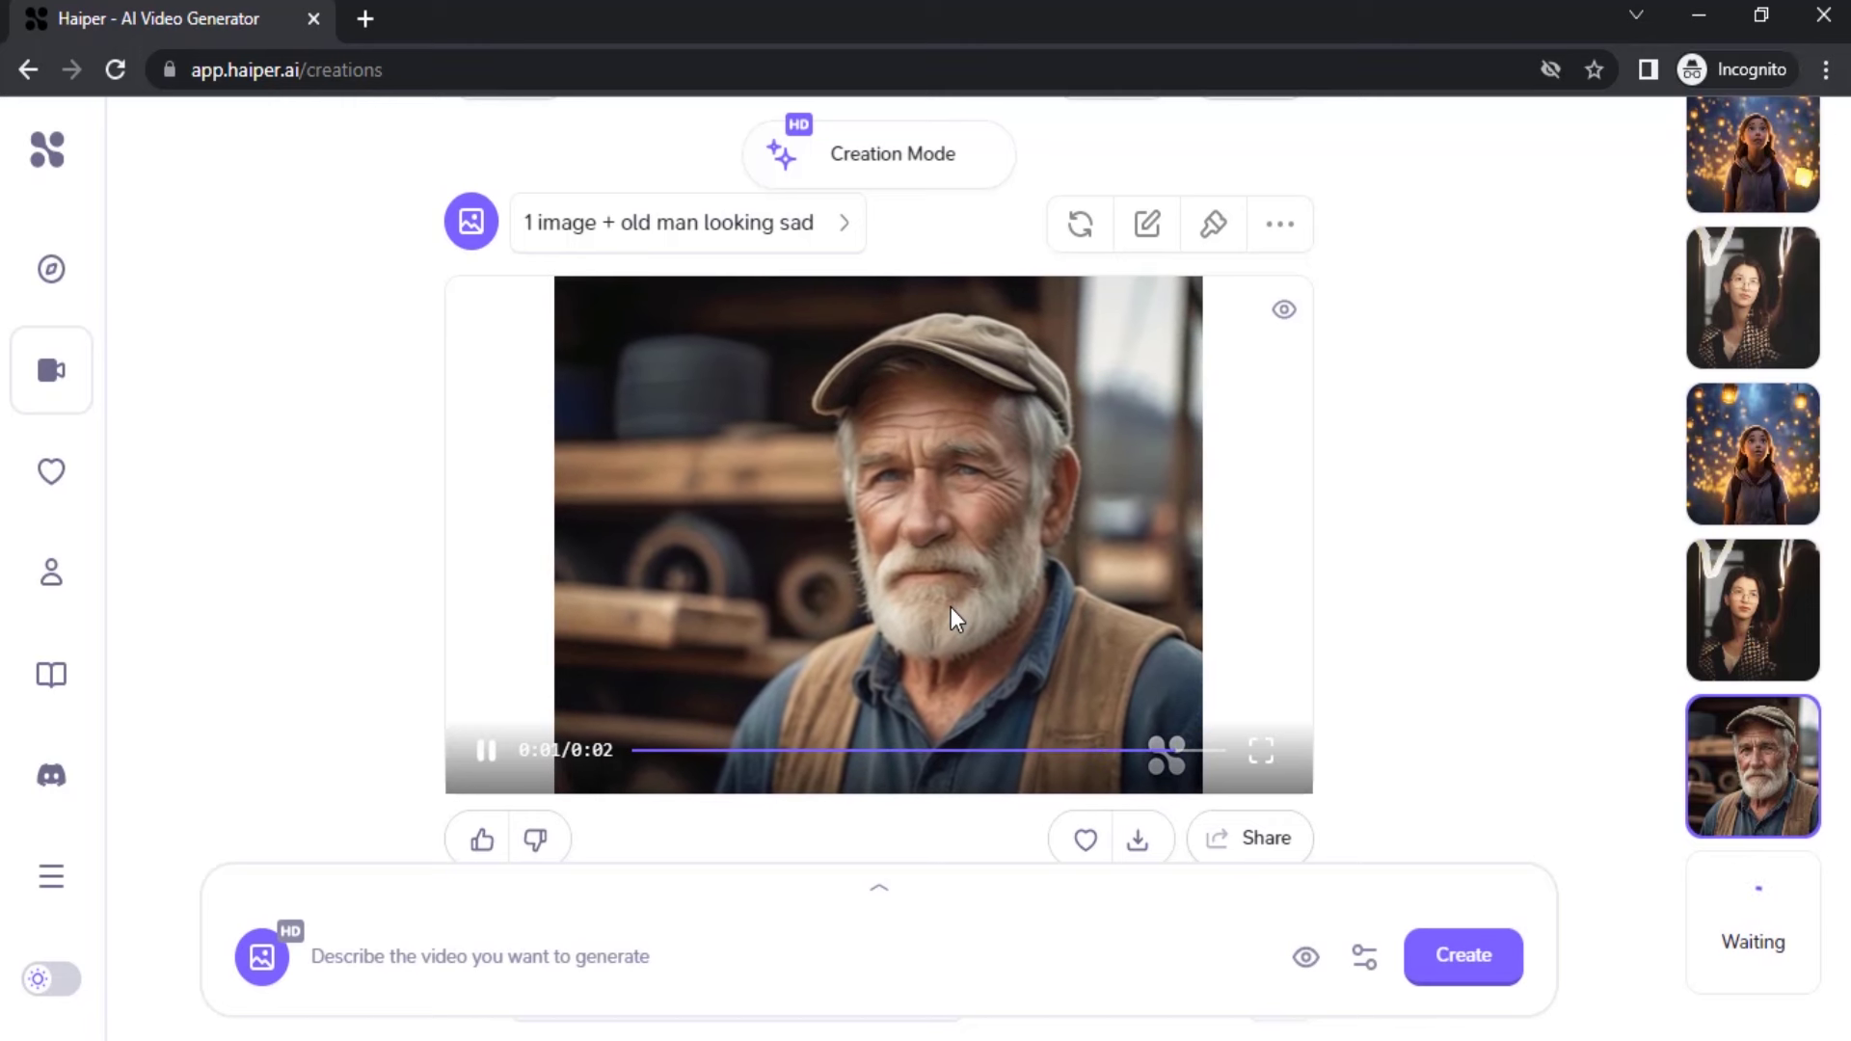
click(890, 530)
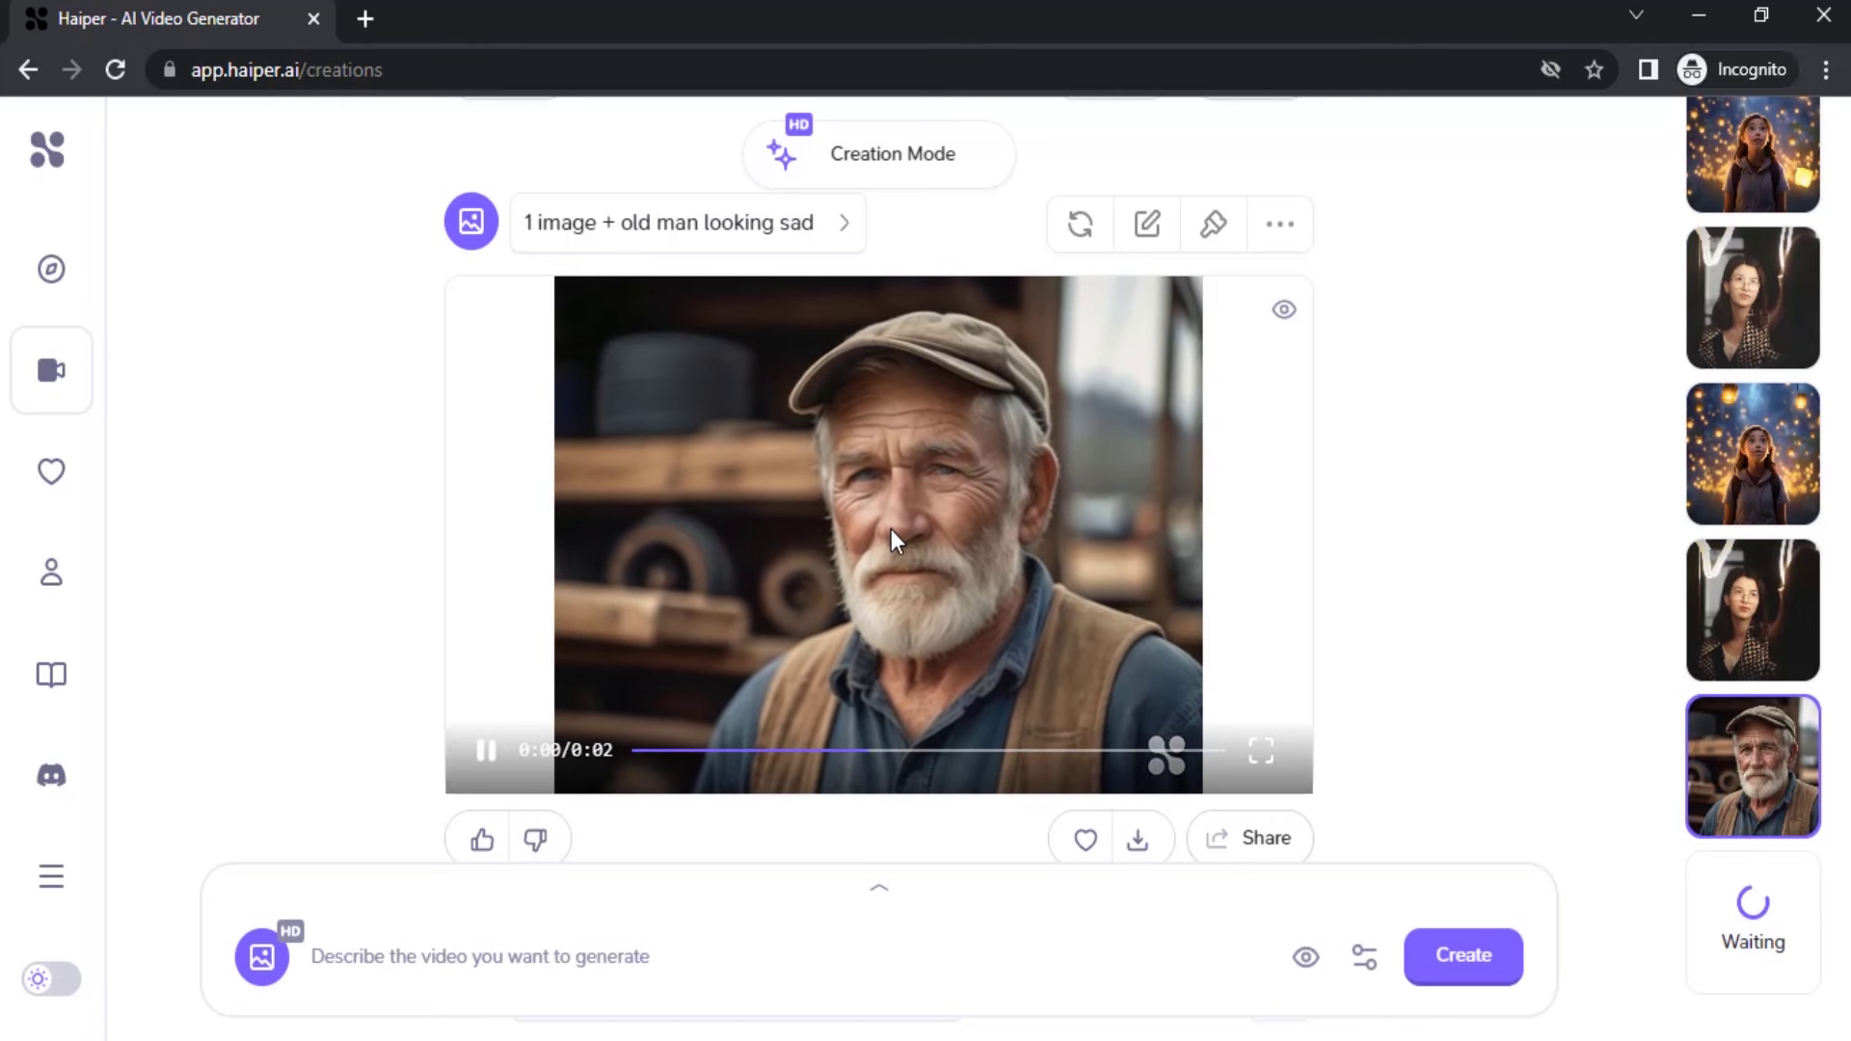